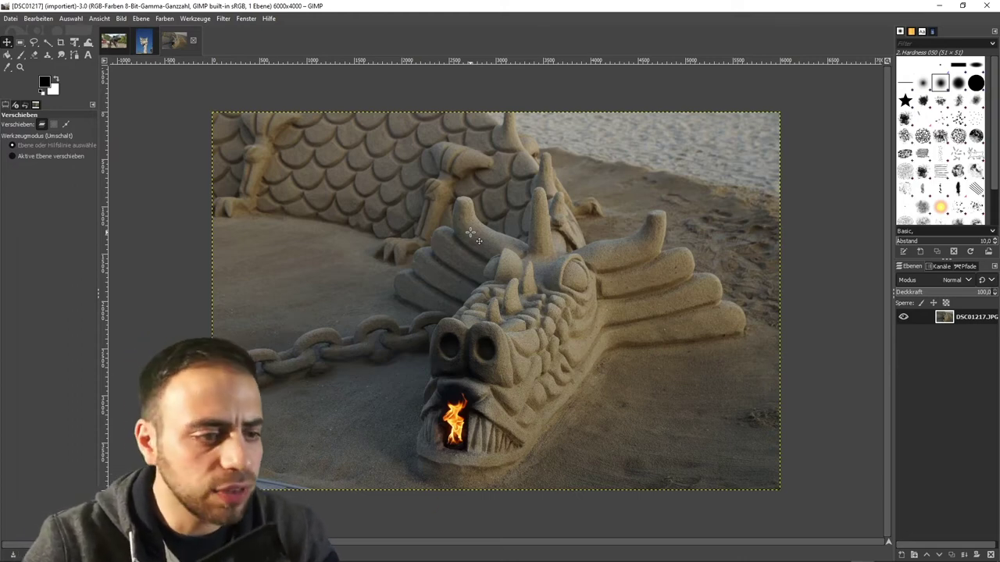
- On the angel statue photo DSC02006, select the blue sky above the statue with Select by Color
left_click(138, 45)
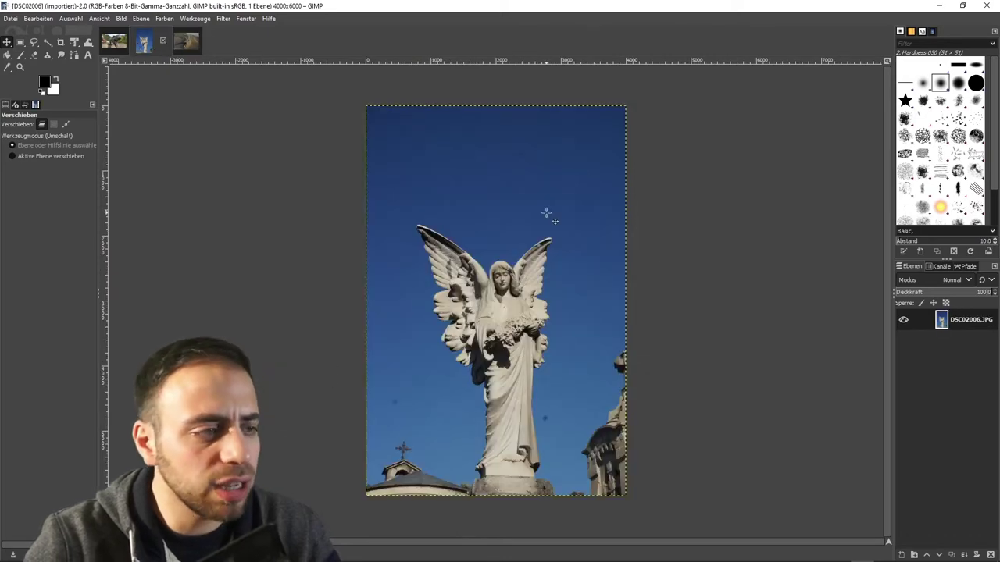
left_click(47, 42)
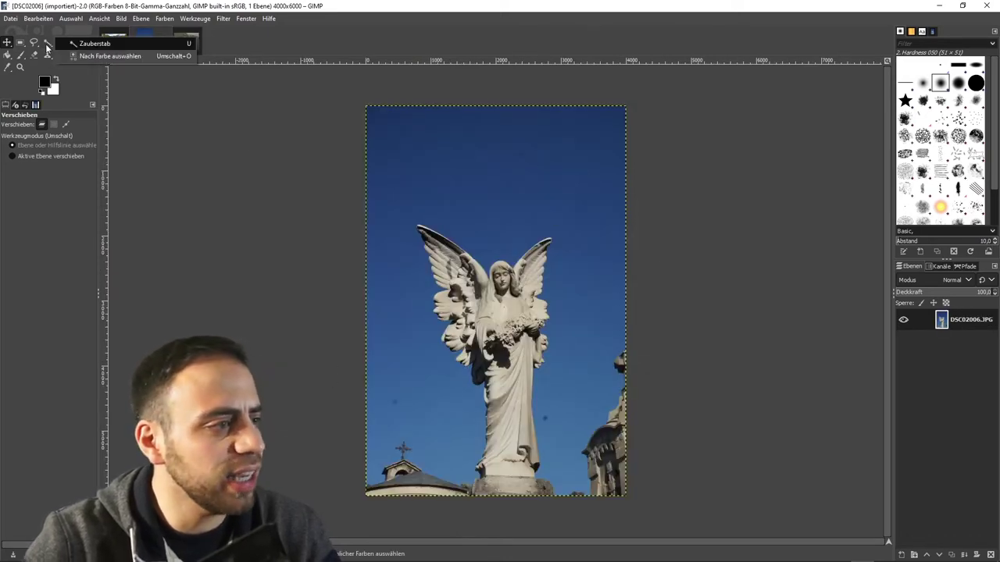
left_click(86, 57)
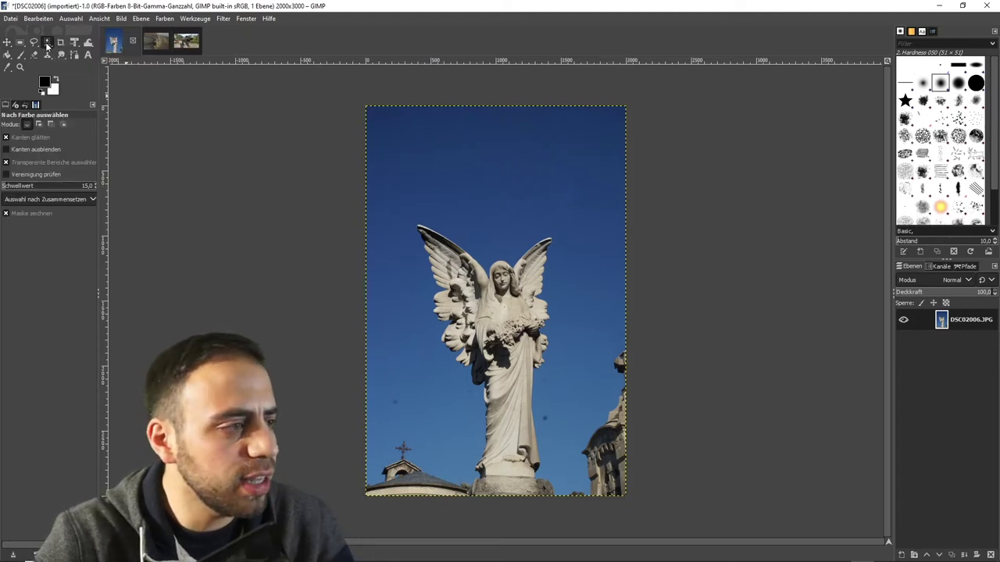
left_click(47, 44)
left_click(88, 58)
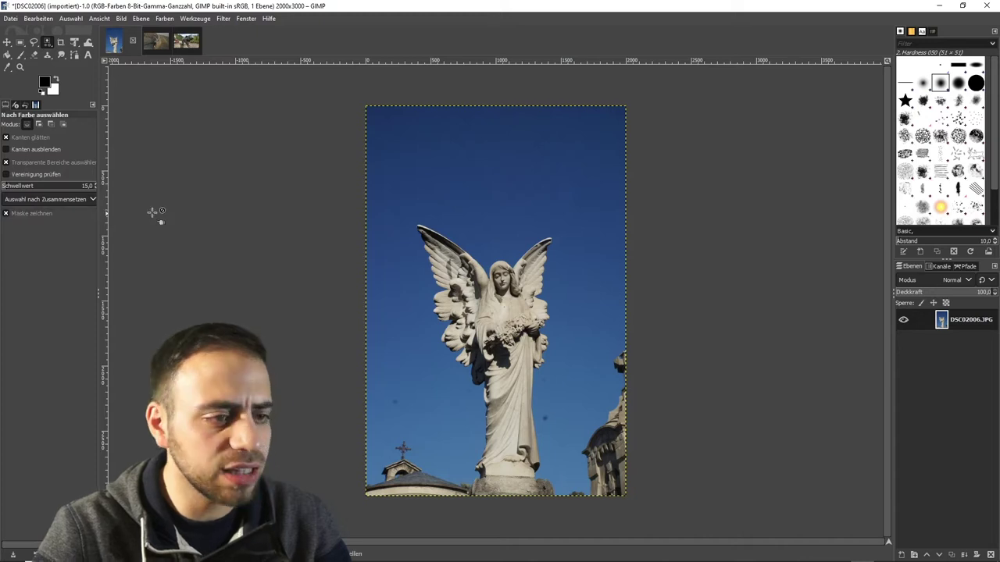
left_click(396, 156)
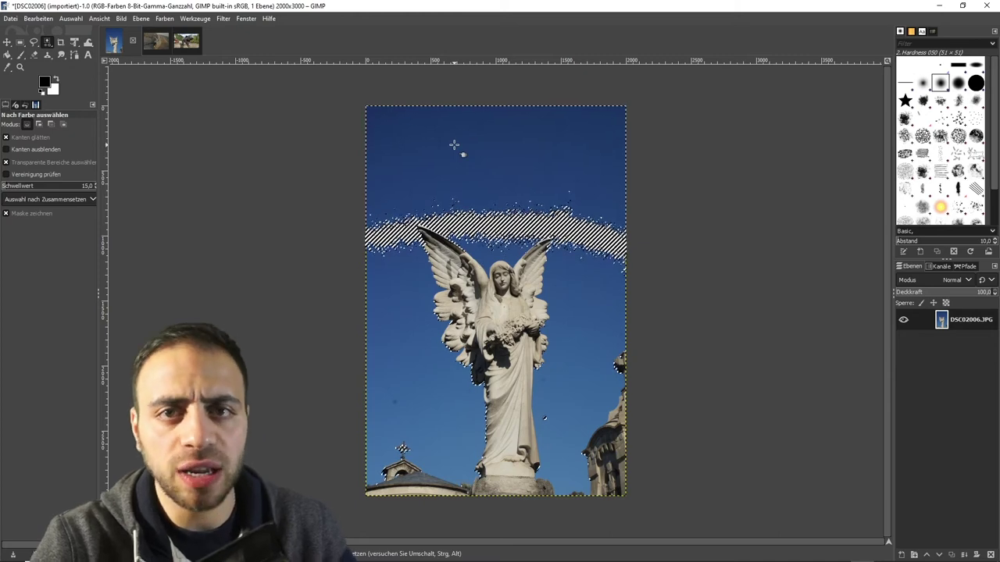
- Widen the colour match across the upper and lower sky, Shift-adding the remaining sky areas
left_click(403, 149)
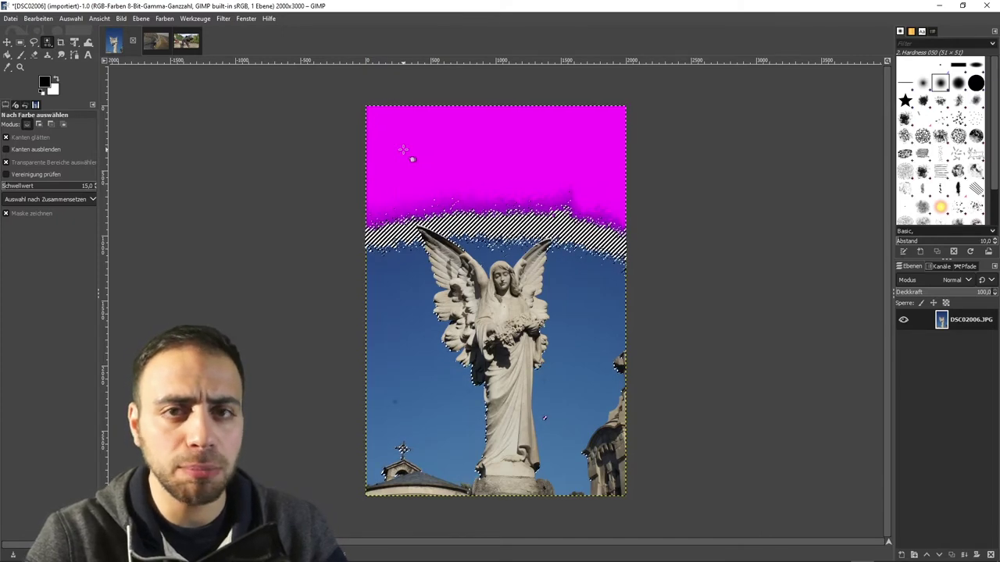
left_click_drag(403, 149, 403, 149)
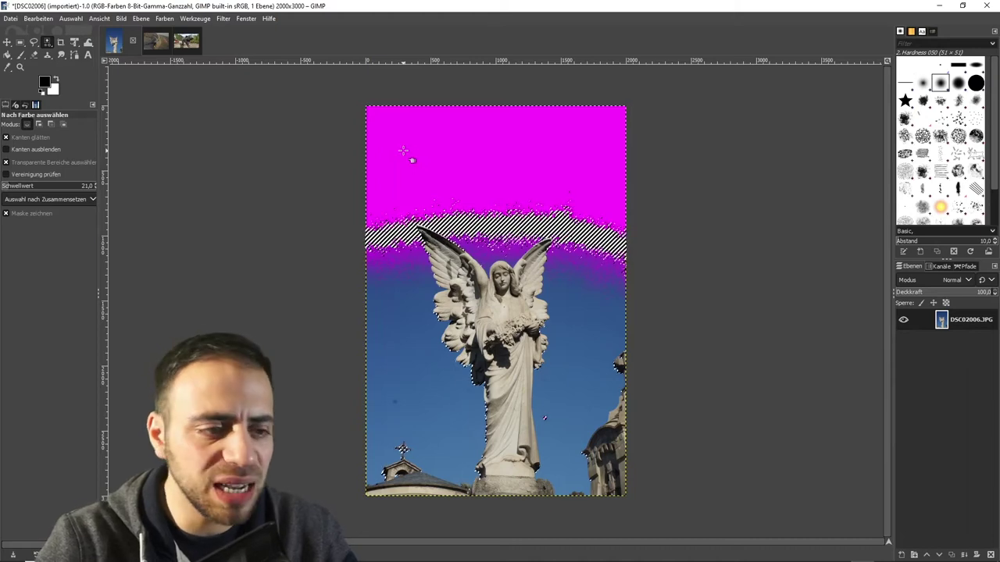
left_click_drag(403, 150, 411, 159)
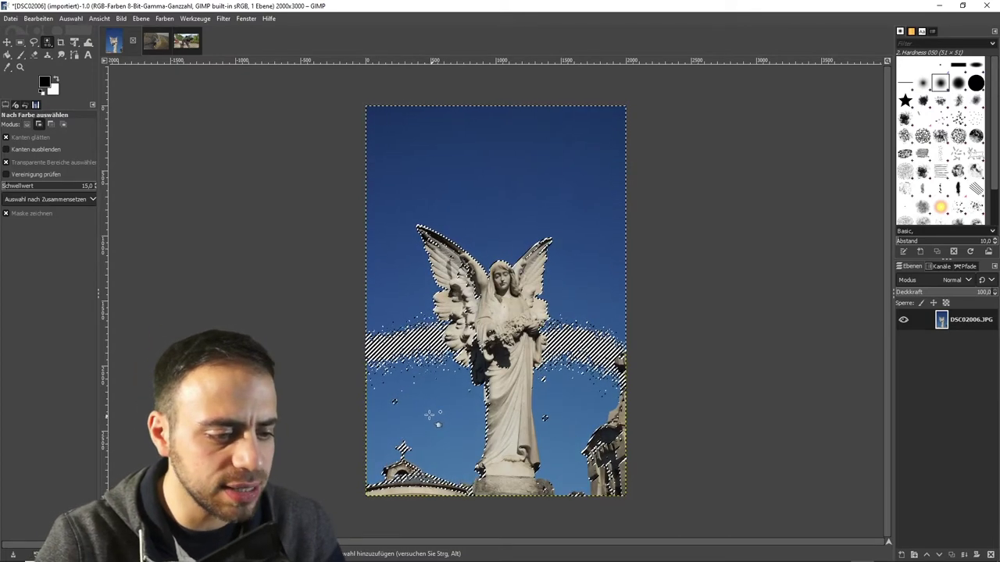
key("shift")
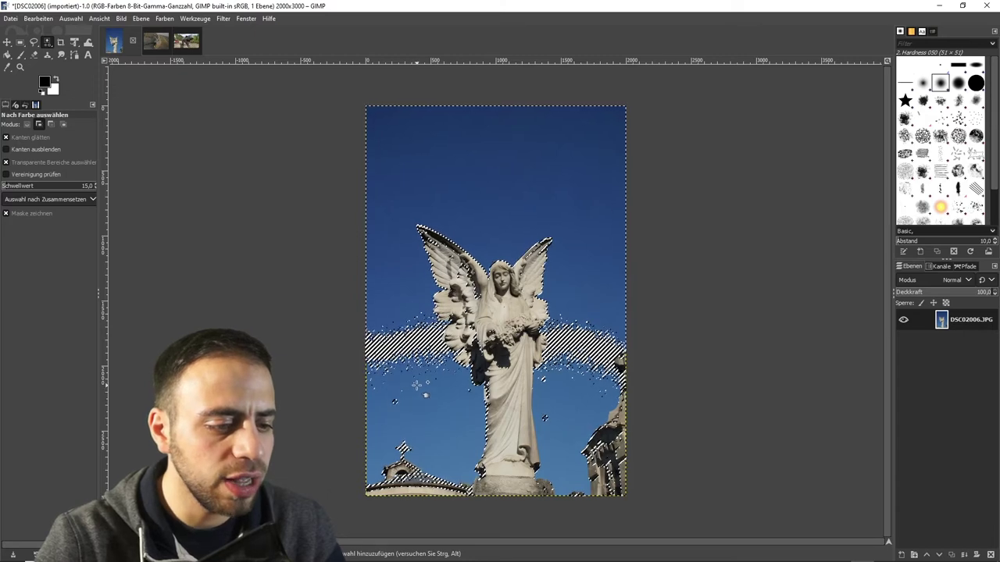
mouse_move(410, 403)
left_mouse_down()
mouse_move(416, 390)
mouse_move(441, 399)
left_mouse_up()
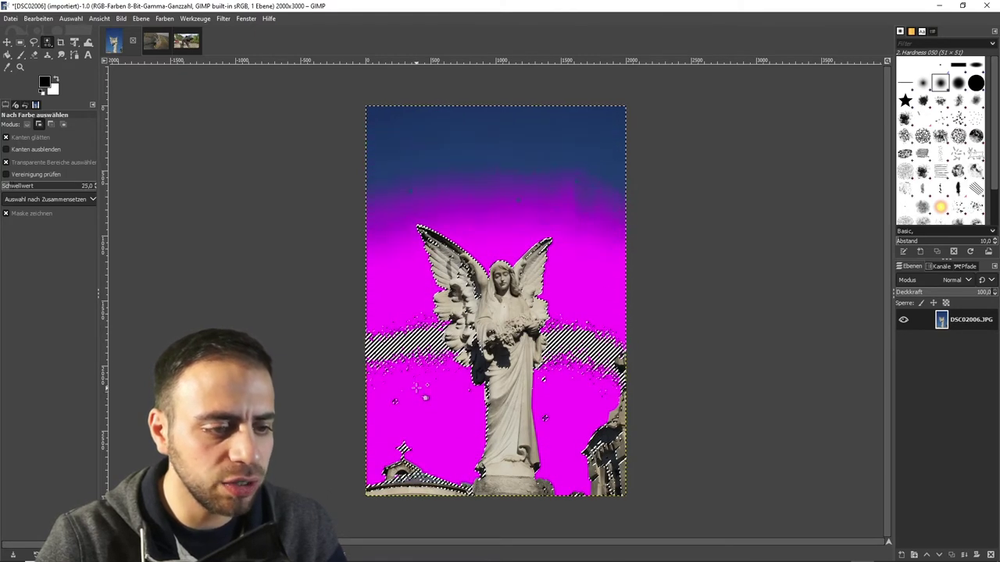
key("Escape")
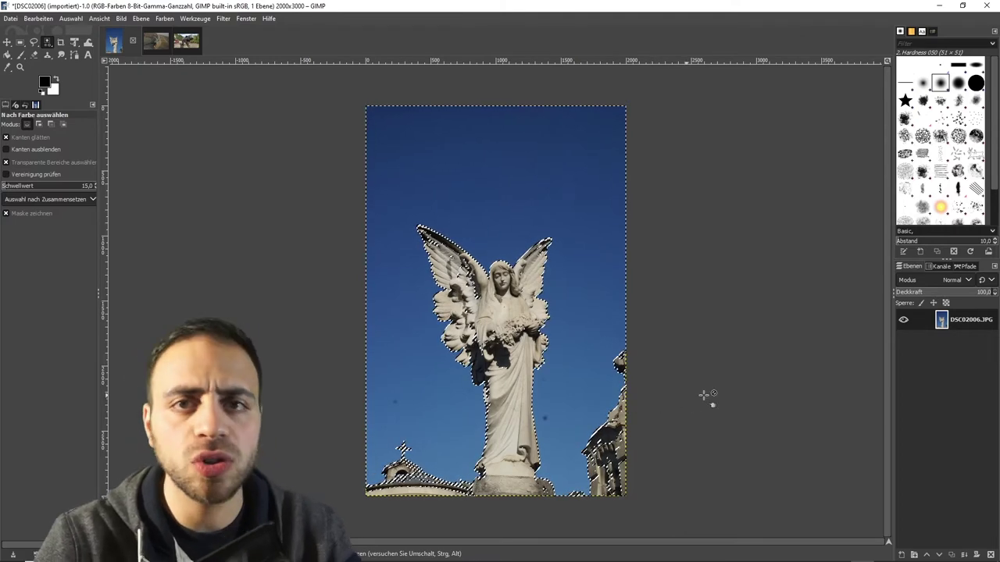
- Add an alpha channel to the angel layer, delete the selected sky, and clear the selection
right_click(943, 322)
left_click(875, 302)
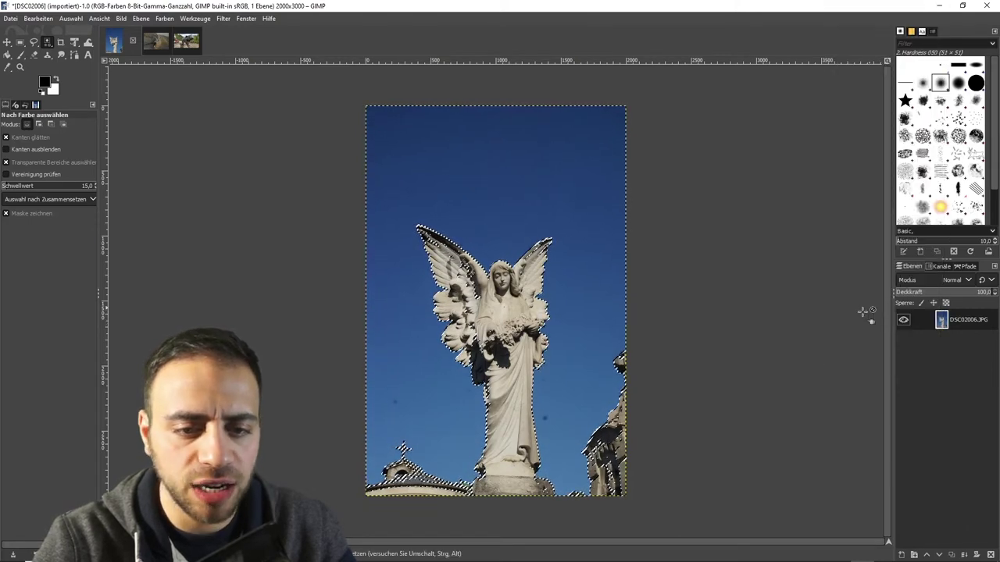
key("Delete")
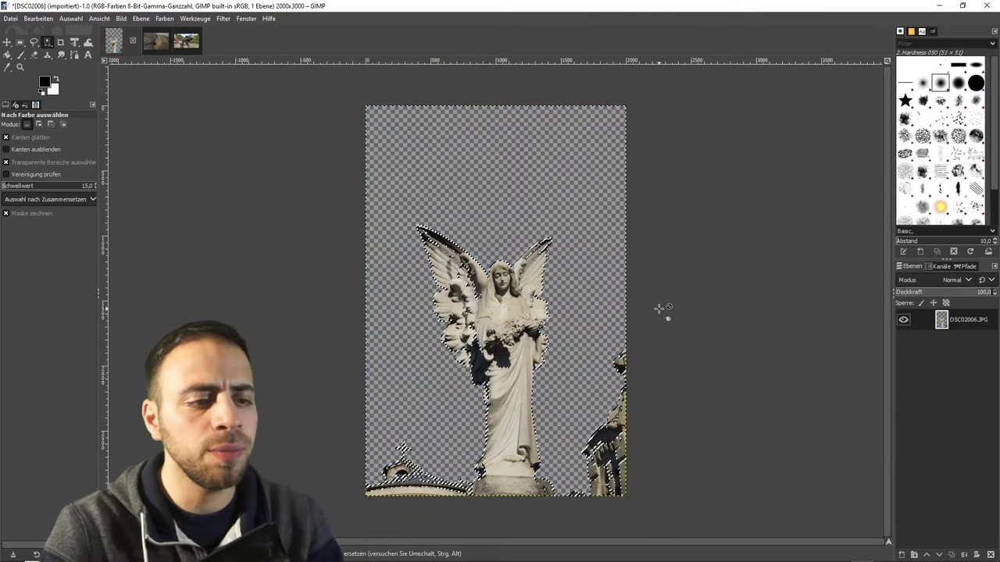
left_click(76, 18)
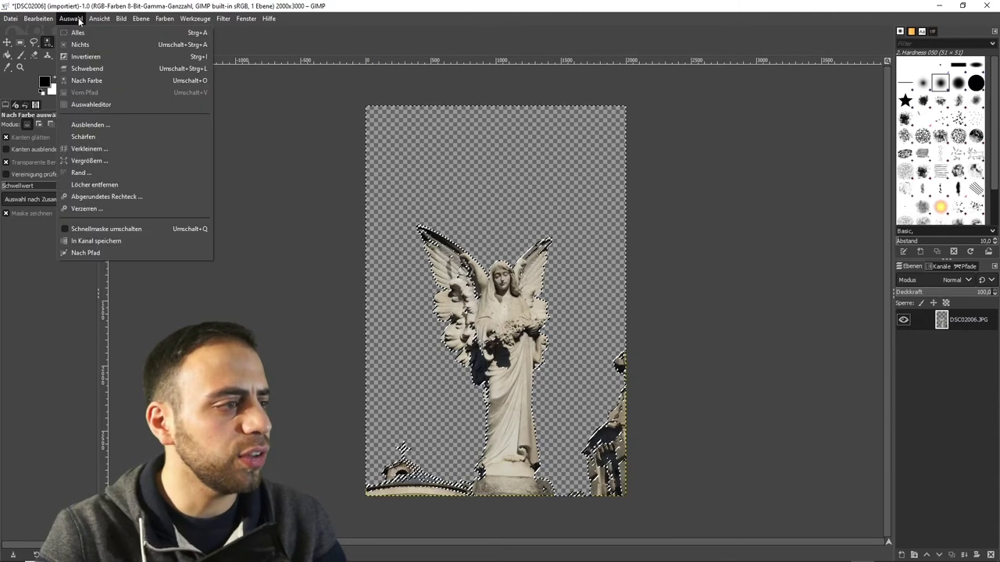
left_click(78, 45)
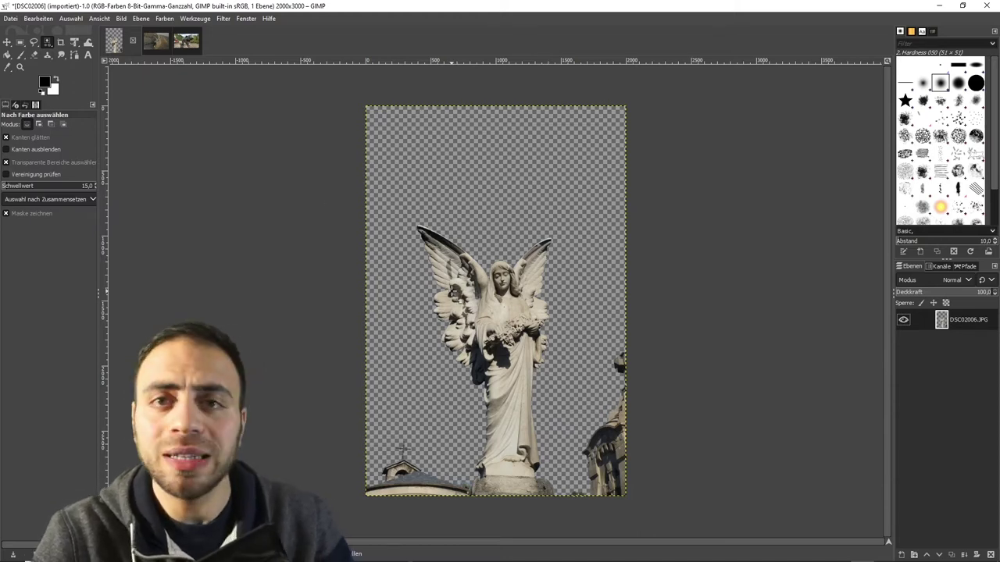
- Bring up the sand dragon photo DSC01217 with the Paths tool and zoom in on it
left_click(155, 44)
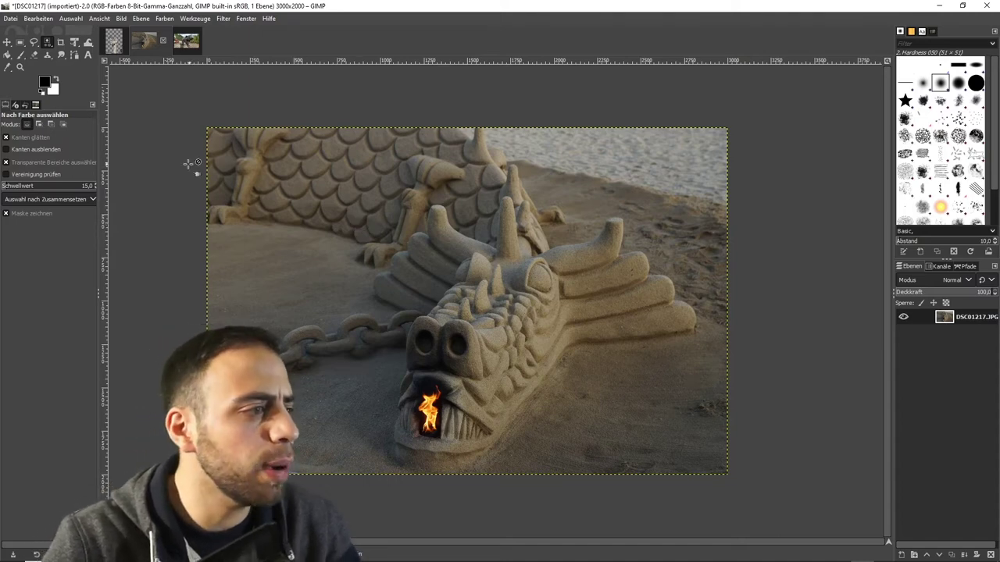
left_click(75, 55)
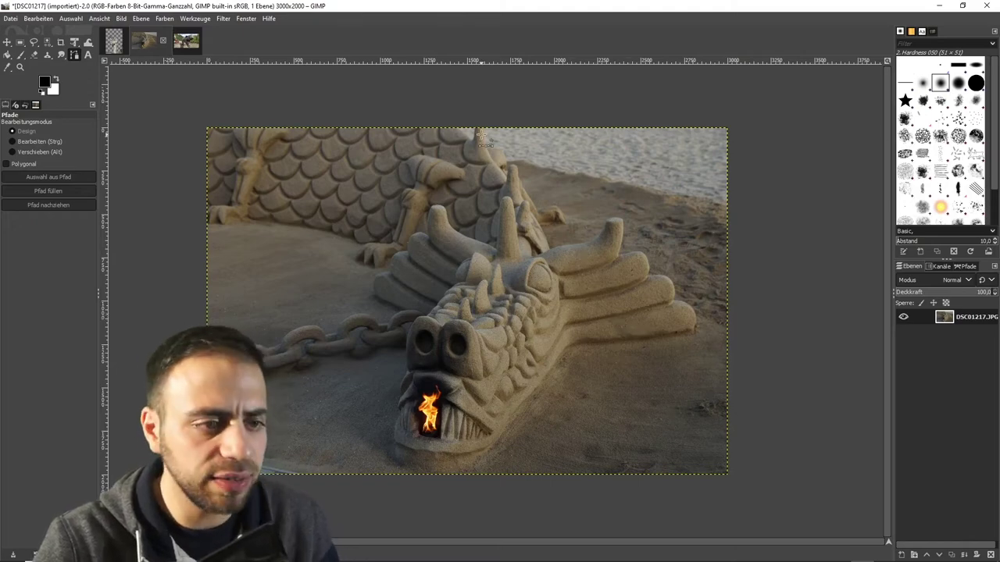
scroll(497, 145, "up", 1)
scroll(496, 144, "up", 1)
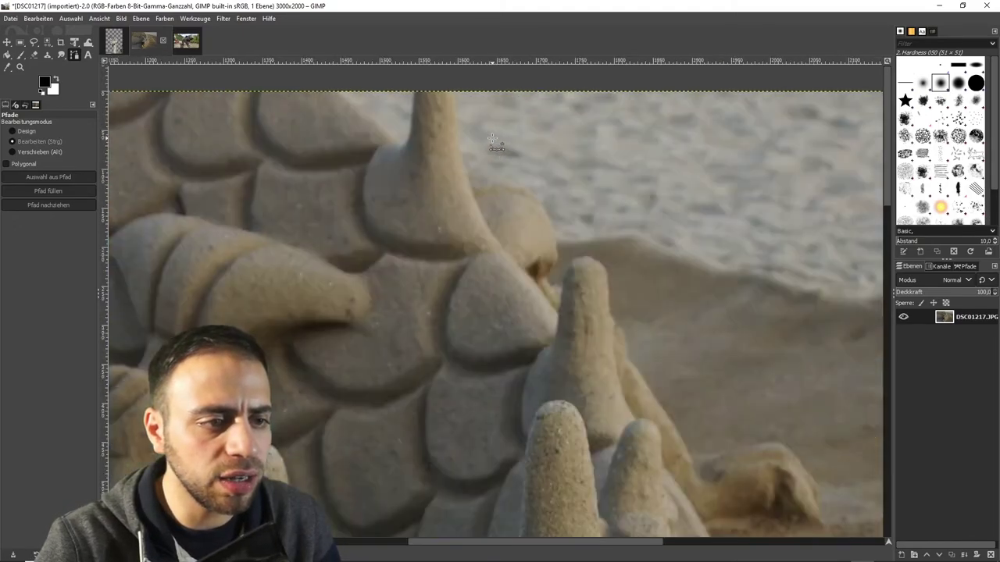
scroll(496, 144, "down", 1)
scroll(497, 144, "up", 1)
scroll(496, 145, "up", 1)
scroll(497, 144, "down", 1)
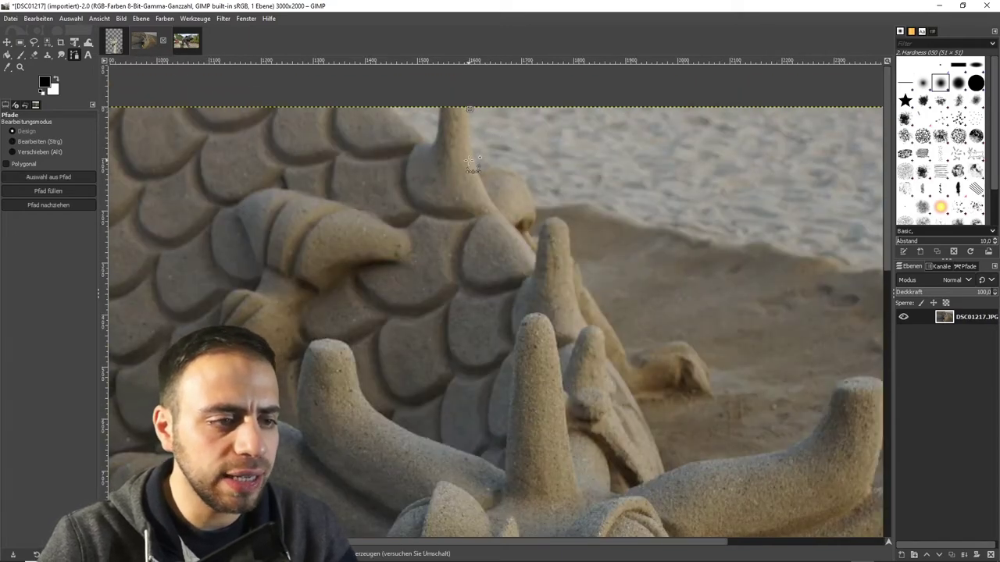
- Trace path anchors down the dragon's back spikes and over the small bump
mouse_move(470, 108)
left_mouse_down()
mouse_move(485, 178)
mouse_move(519, 232)
mouse_move(539, 253)
mouse_move(545, 227)
mouse_move(568, 217)
left_mouse_up()
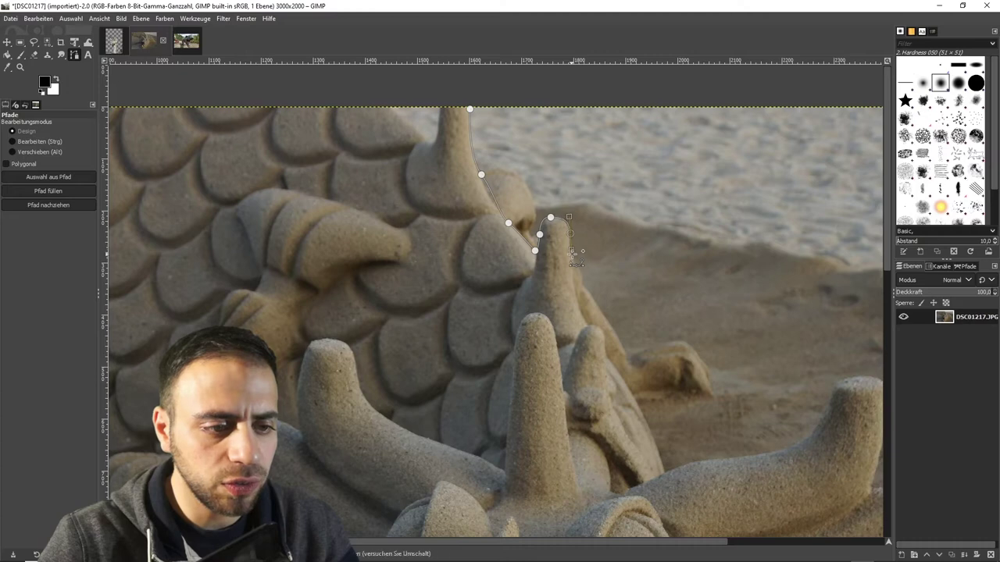
left_click_drag(576, 259, 587, 296)
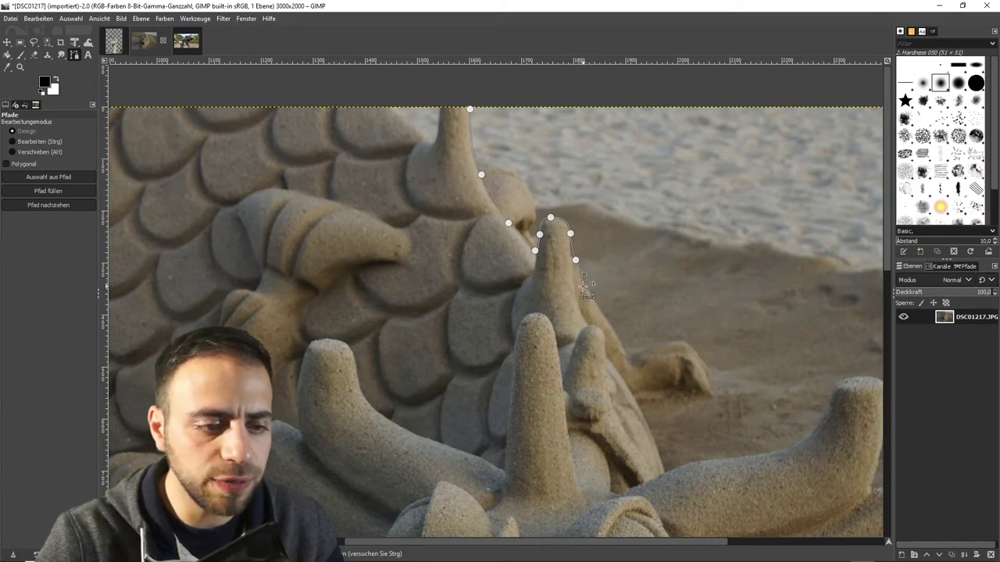
left_click(614, 331)
left_click(651, 347)
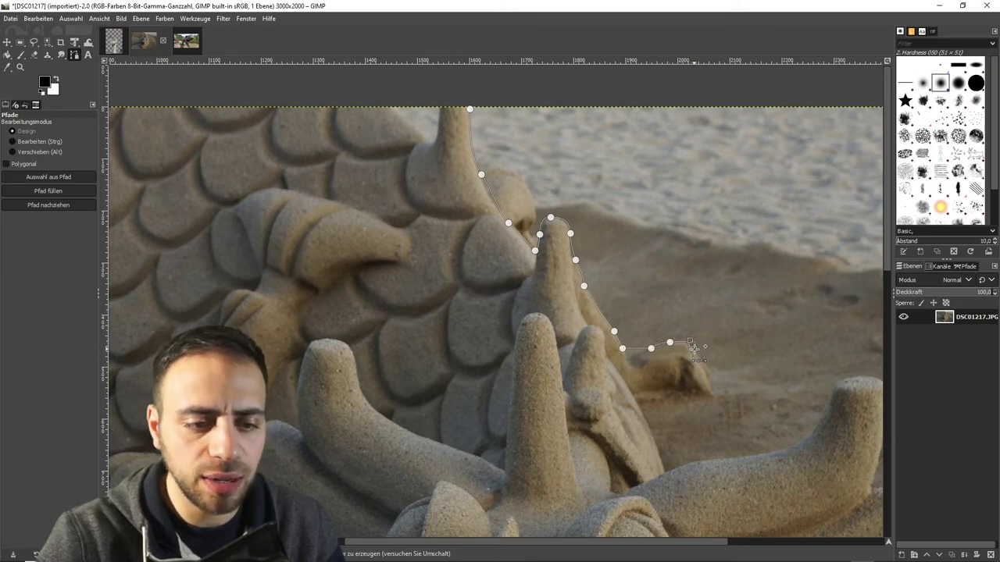
left_click(708, 364)
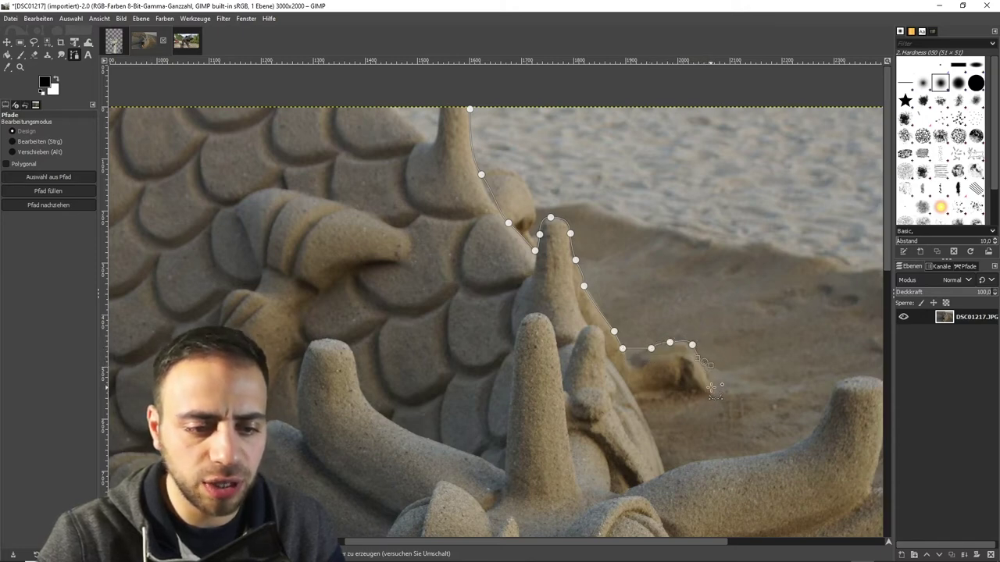
left_click(711, 387)
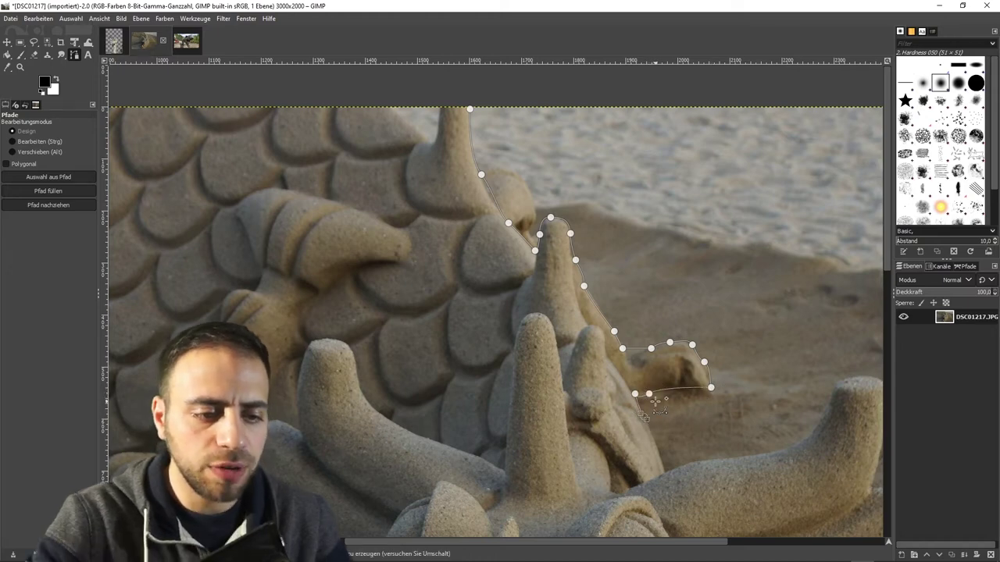
- Continue the path around the dragon's horn, adding anchors at its tip and down its far side
scroll(647, 422, "down", 2)
scroll(661, 320, "down", 3)
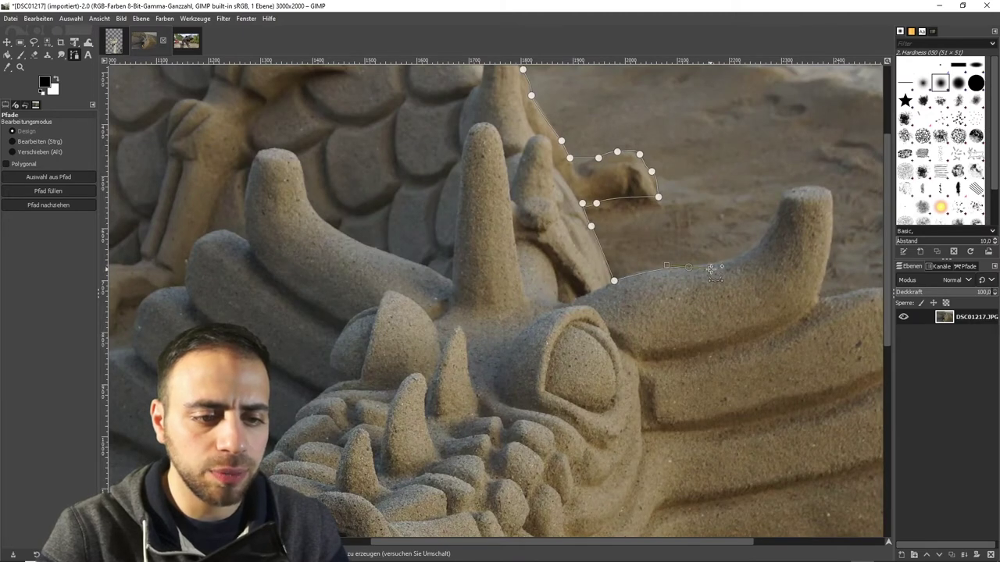
left_click_drag(776, 244, 676, 231)
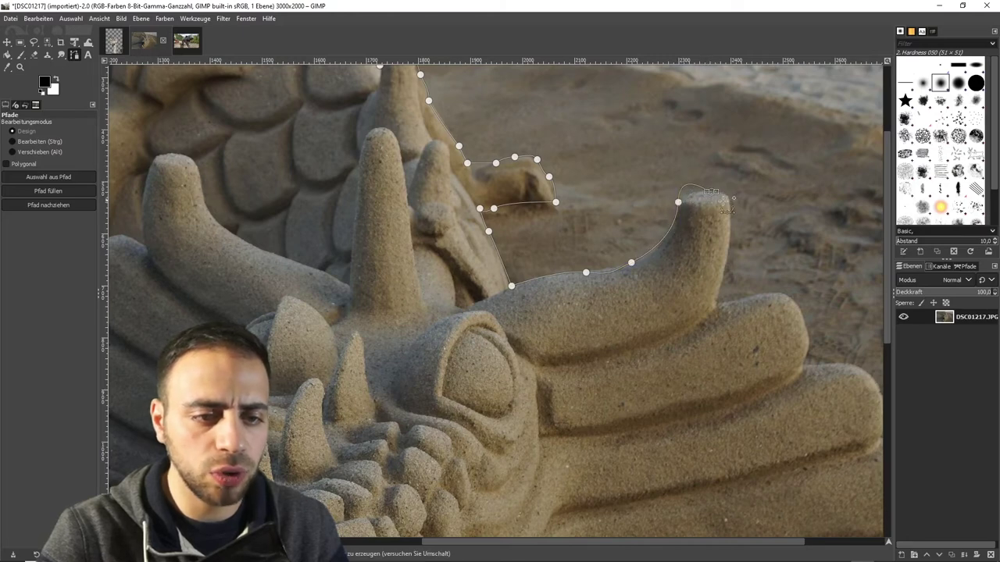
left_click_drag(677, 202, 682, 168)
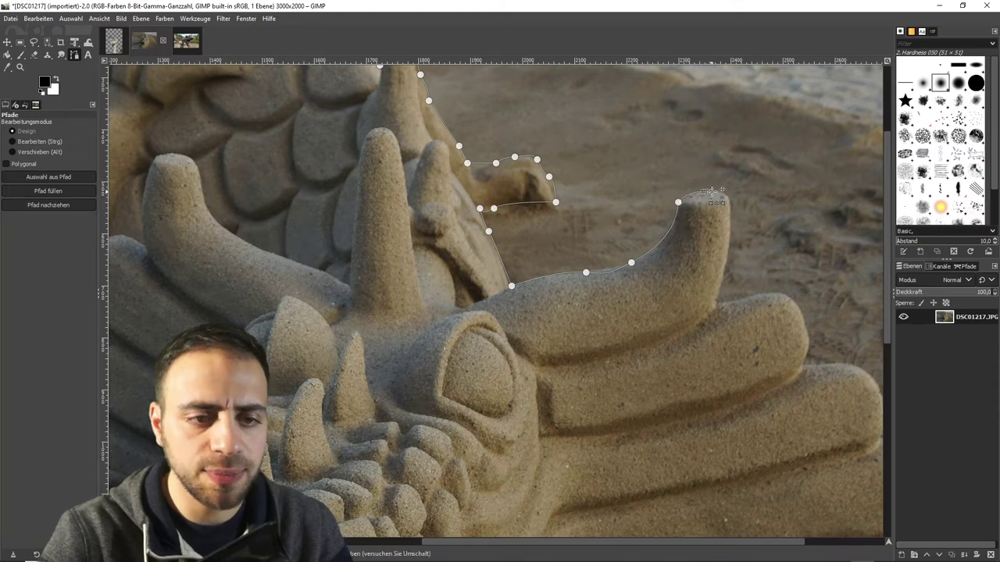
left_click(706, 192)
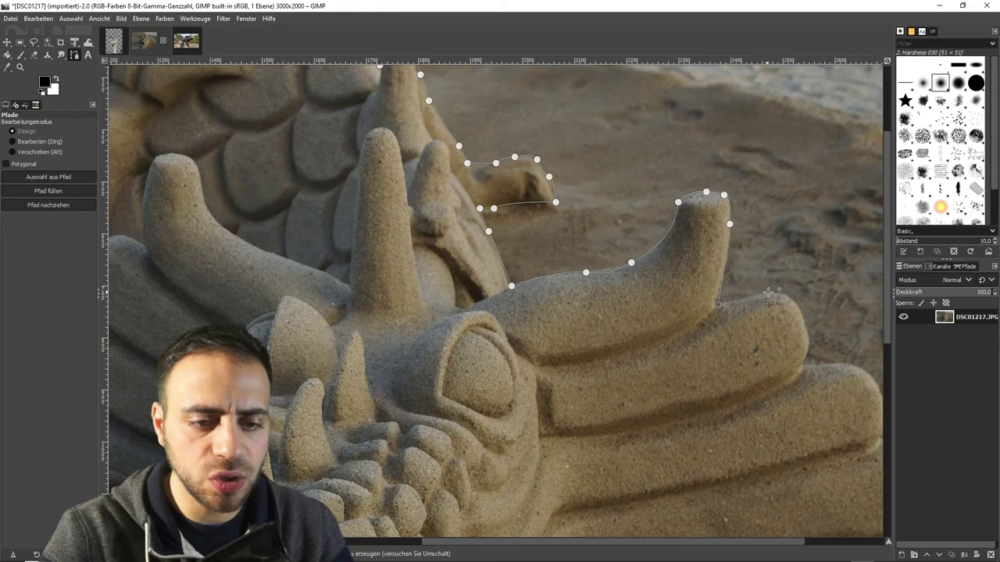
mouse_move(805, 312)
left_mouse_down()
mouse_move(810, 357)
mouse_move(652, 238)
left_mouse_up()
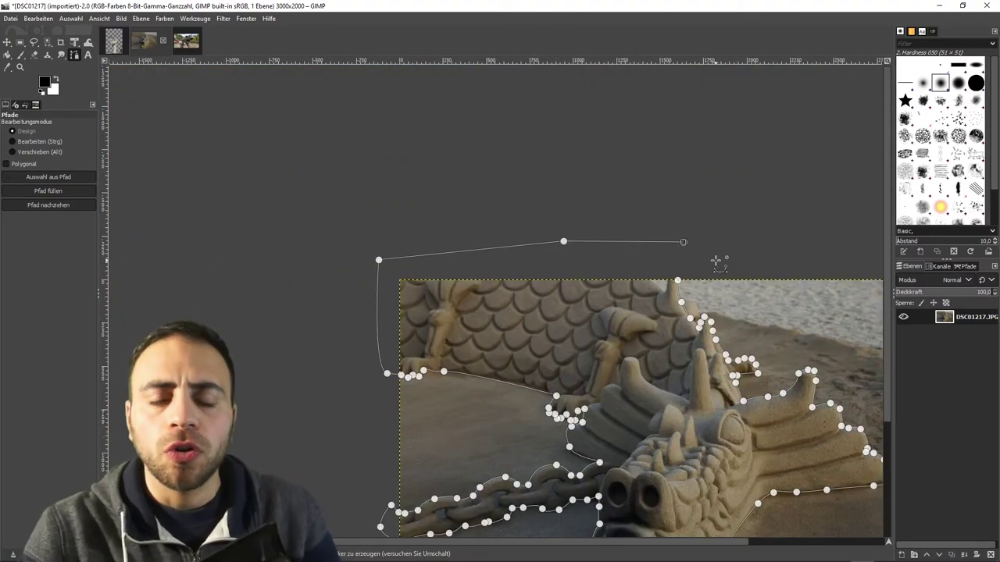
- Close the dragon outline path and turn it into an inverted selection of the background
key("ctrl")
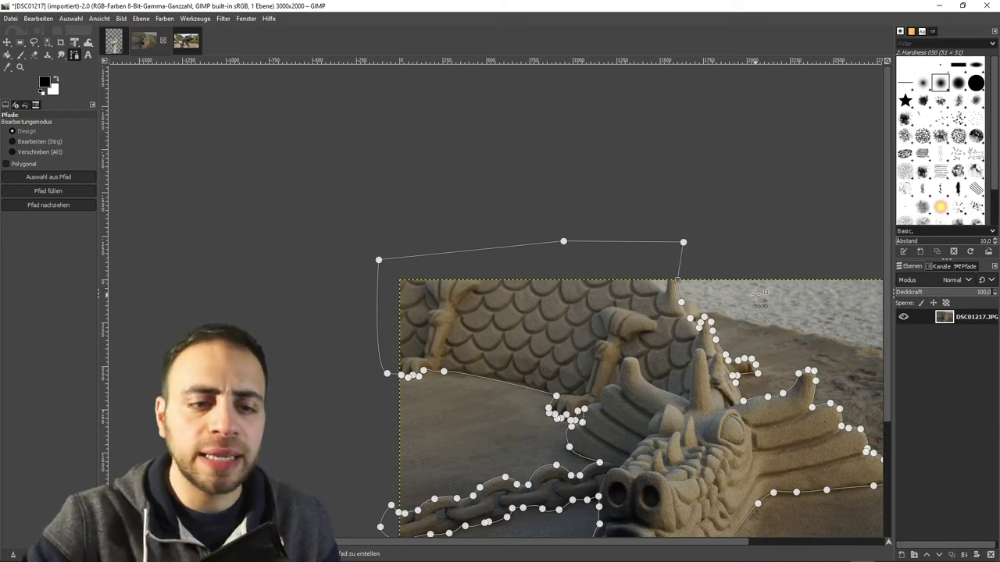
scroll(254, 76, "down", 3)
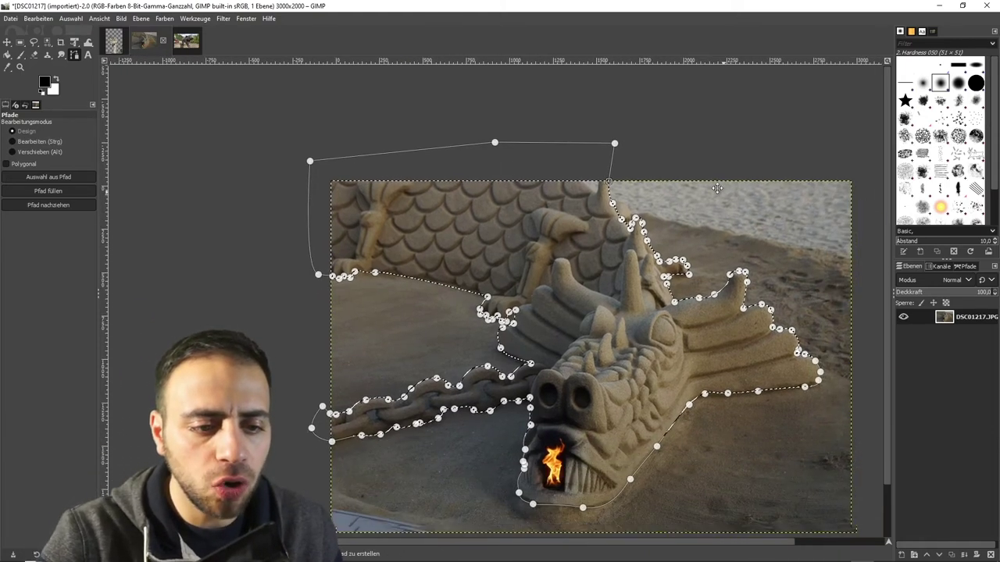
scroll(254, 75, "right", 2)
key("alt+a")
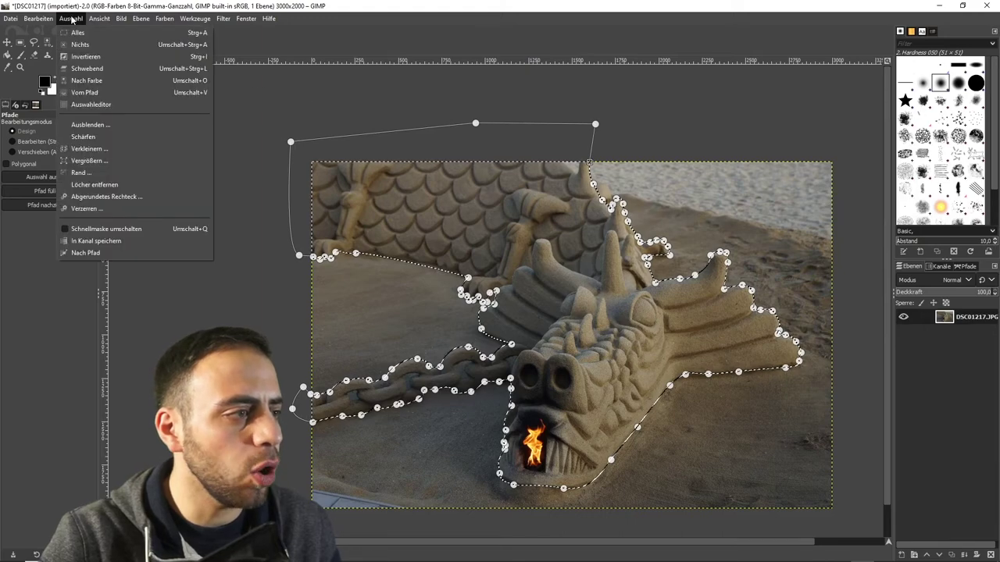
key("Down")
key("Down")
key("Escape")
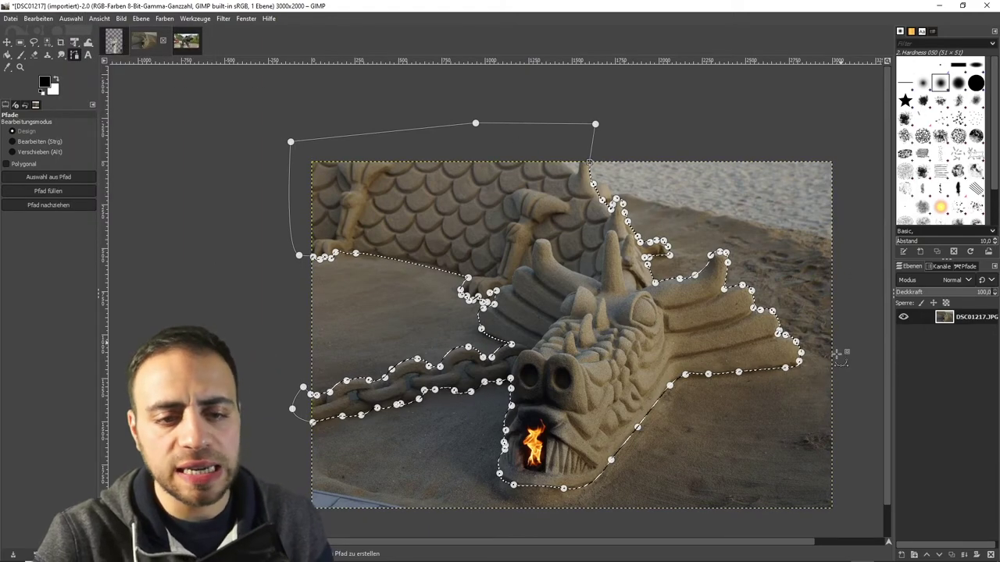
- Add an alpha channel, delete the dragon's background, clear the selection, and bring up the T-rex photo
right_click(948, 318)
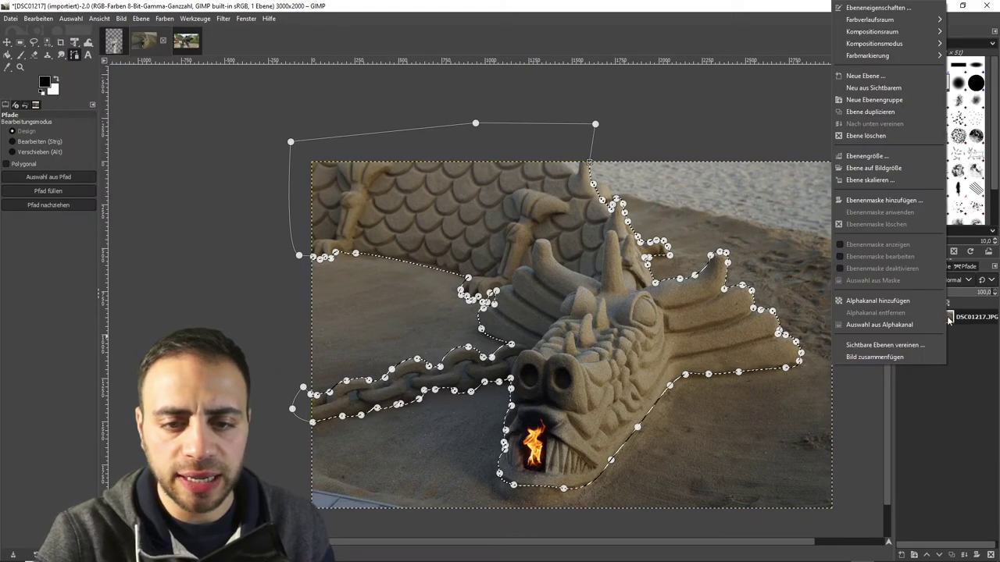
left_click(877, 300)
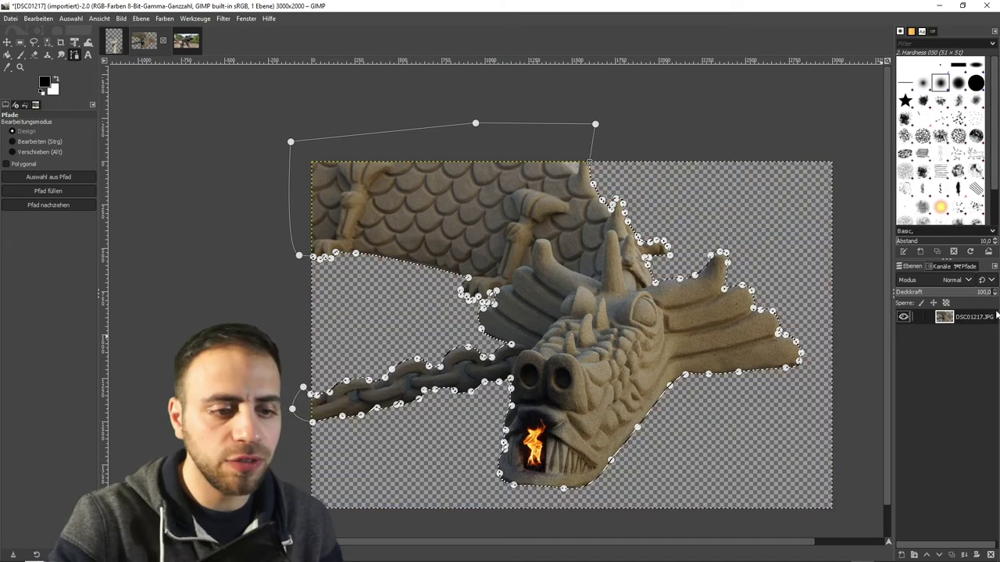
key("Delete")
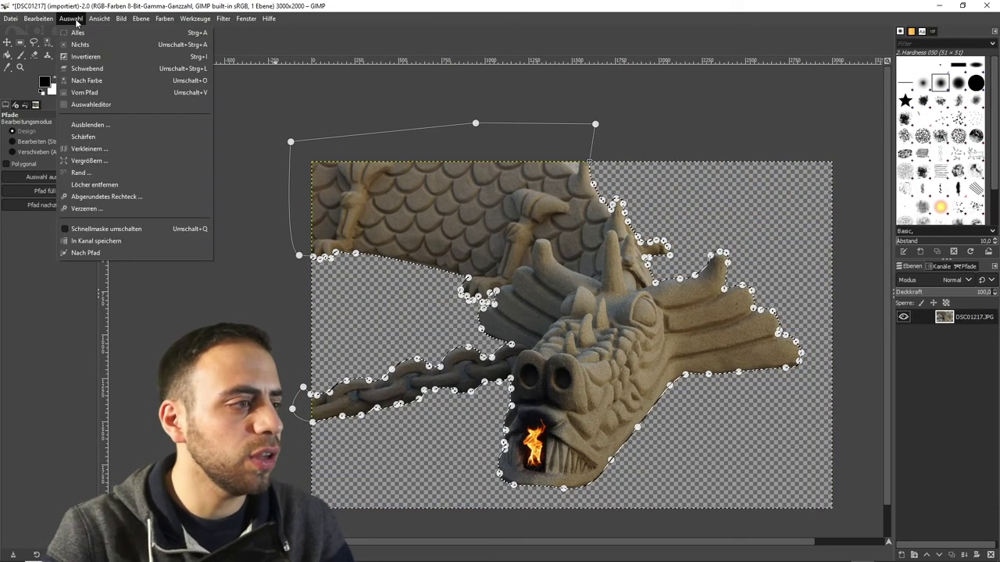
left_click(70, 18)
left_click(91, 47)
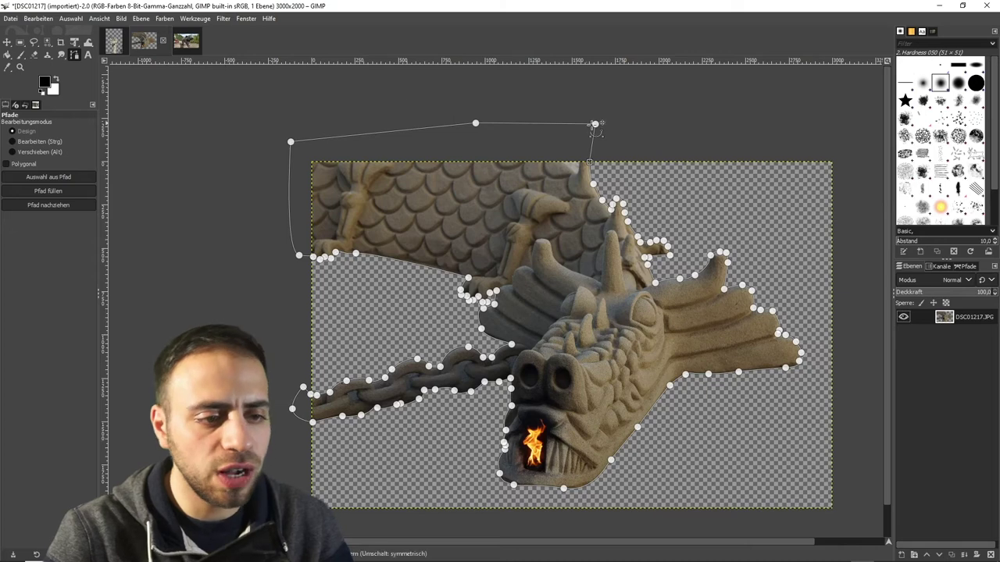
left_click(7, 42)
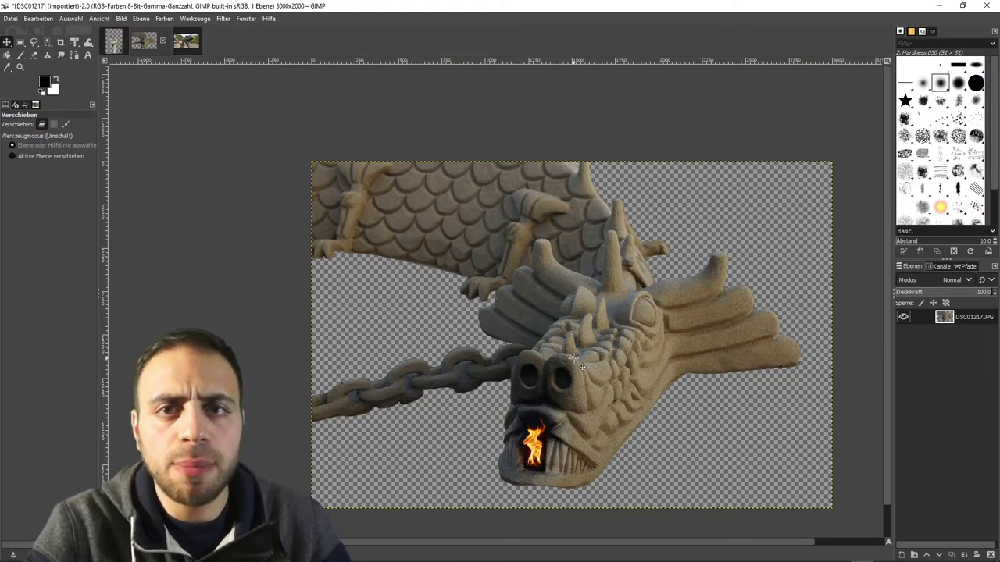
left_click(145, 42)
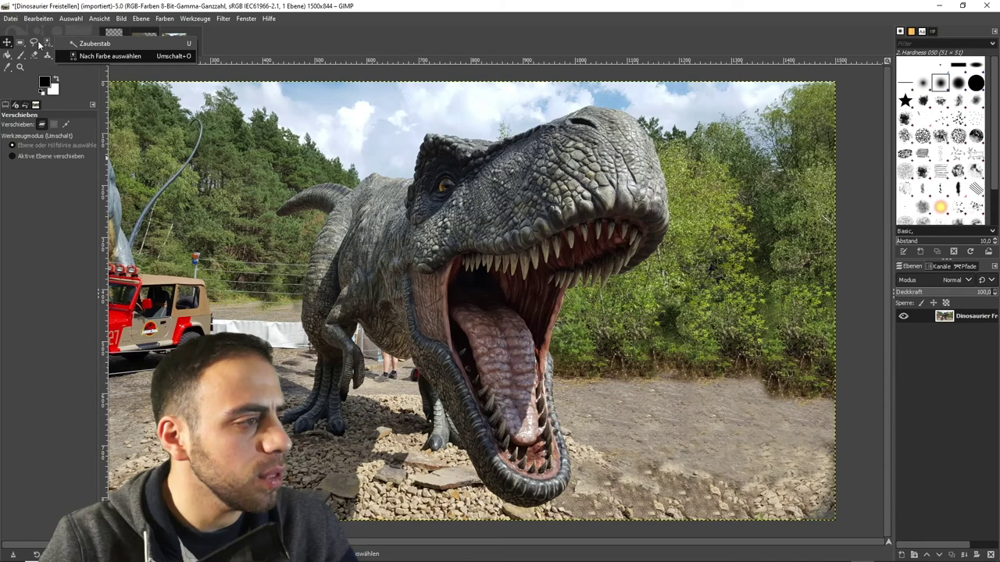
- Lasso a rough Foreground Select outline around the T-rex's jaw, body and feet, then confirm it
left_click_drag(32, 45, 98, 72)
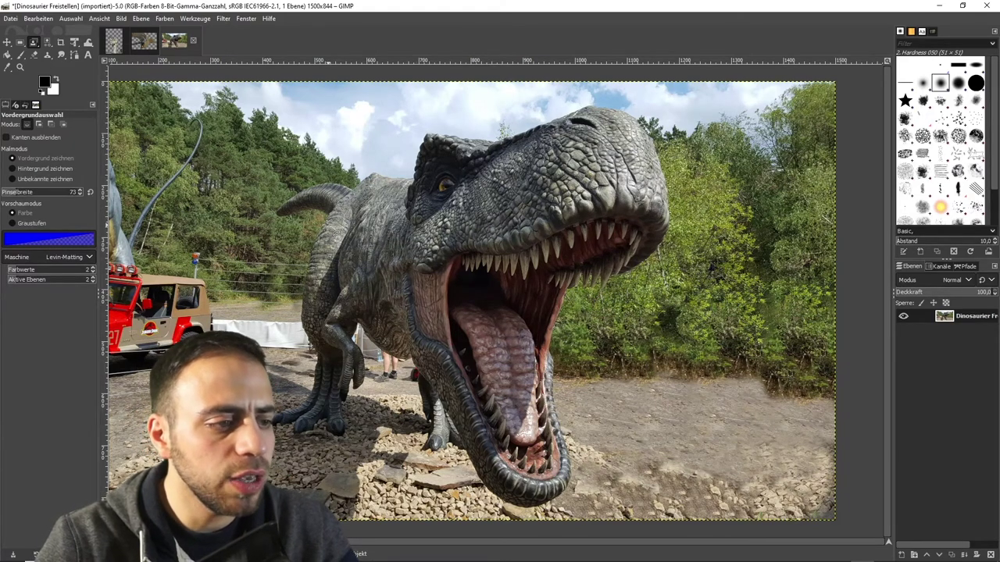
left_click(322, 219)
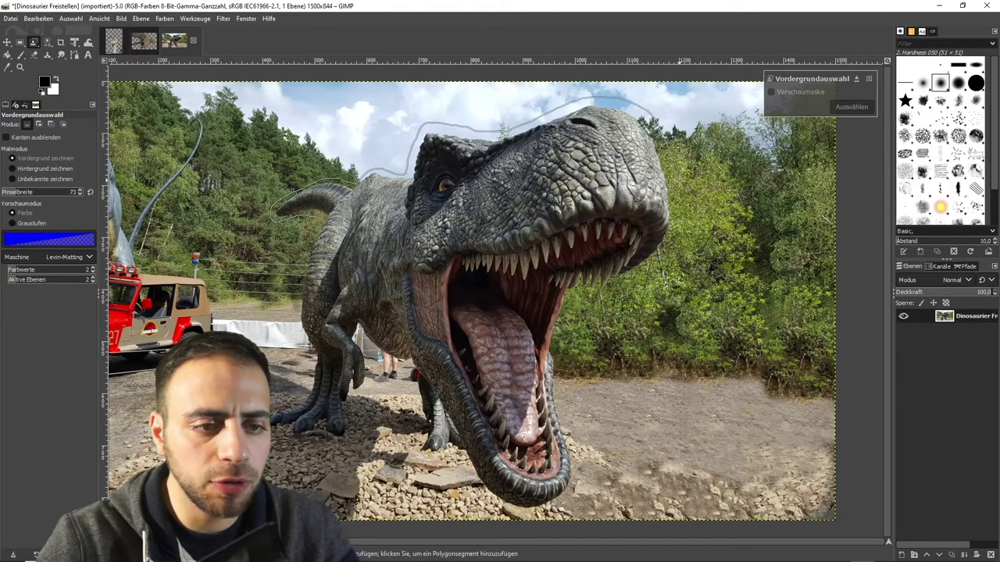
left_click_drag(669, 248, 563, 351)
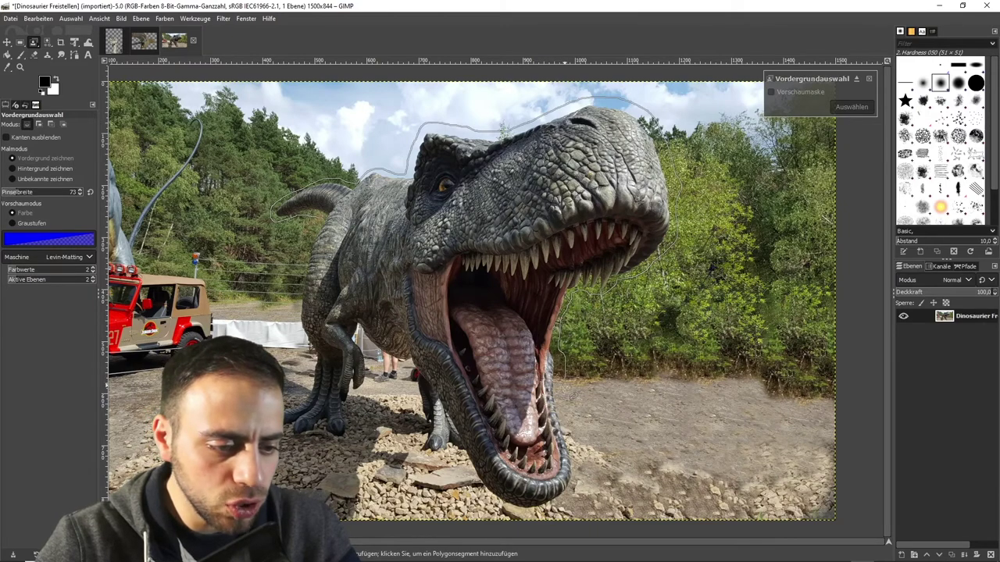
left_click_drag(572, 397, 583, 428)
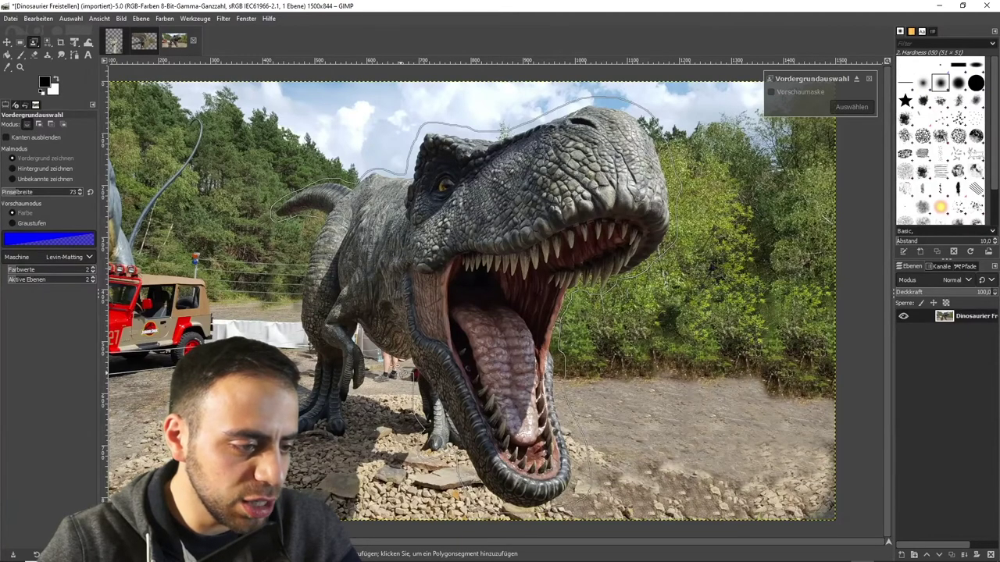
left_click_drag(371, 382, 356, 398)
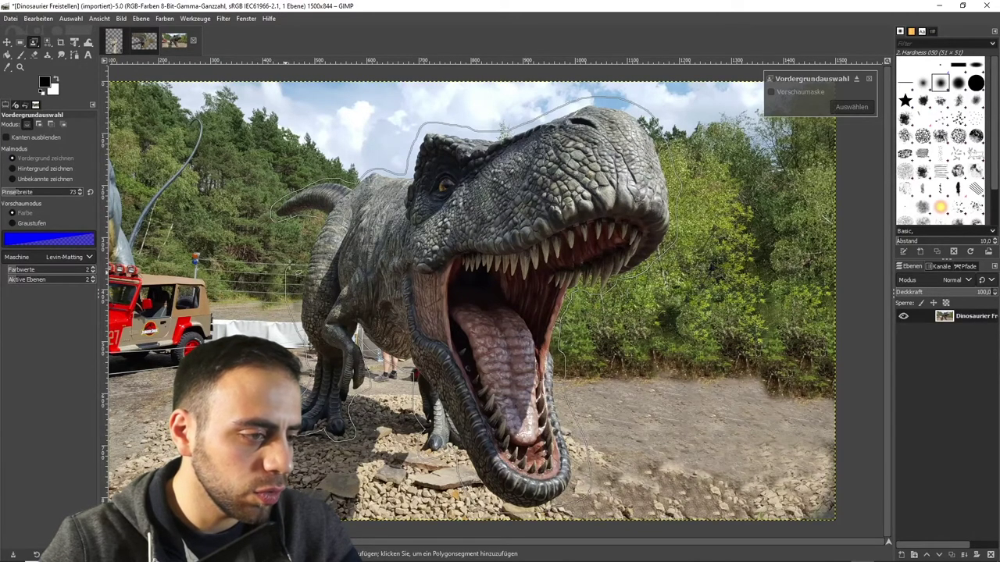
left_click(322, 218)
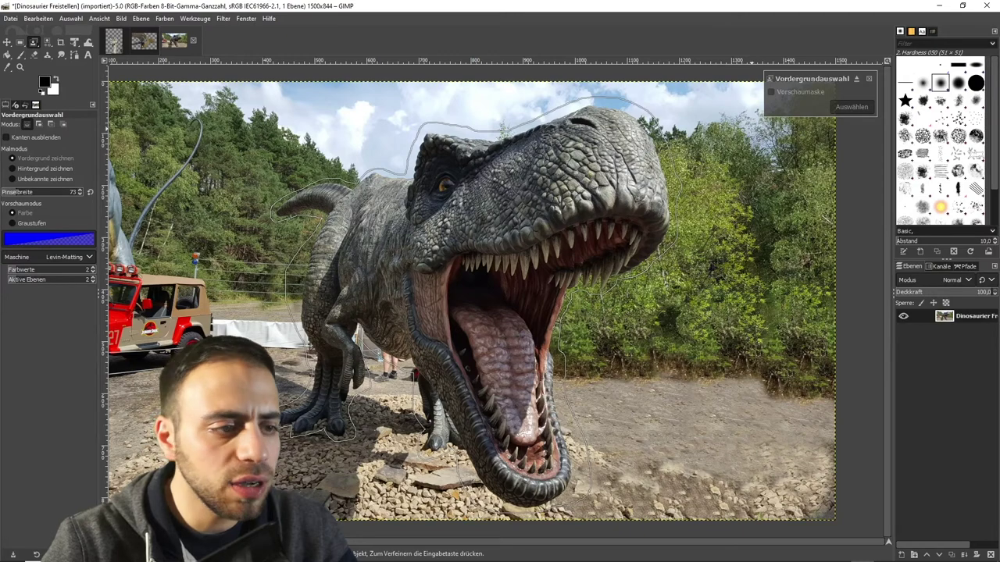
key("Return")
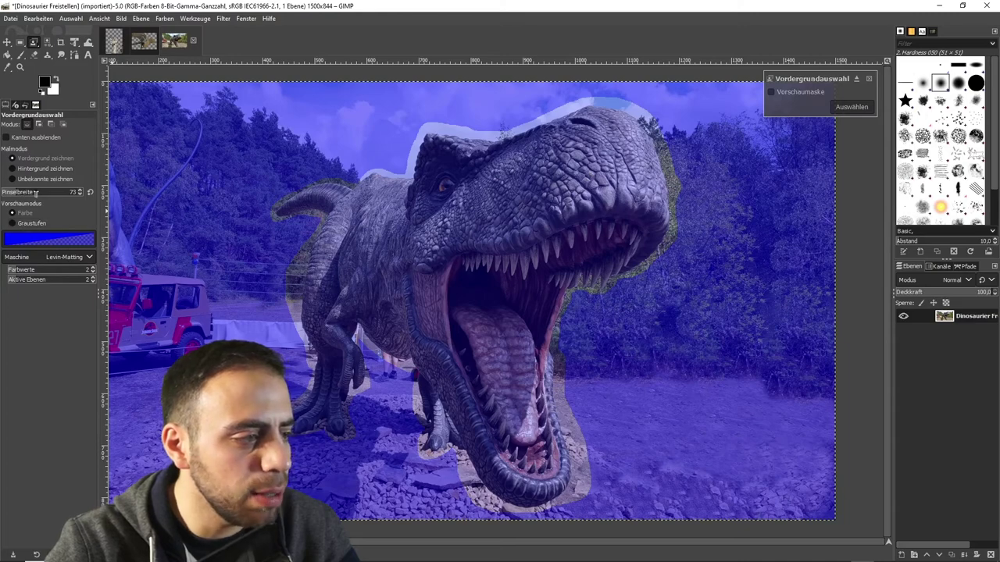
- Paint foreground strokes over the T-rex's head, neck, arm and leg, resizing the brush from 373 to 85
left_click_drag(35, 192, 45, 193)
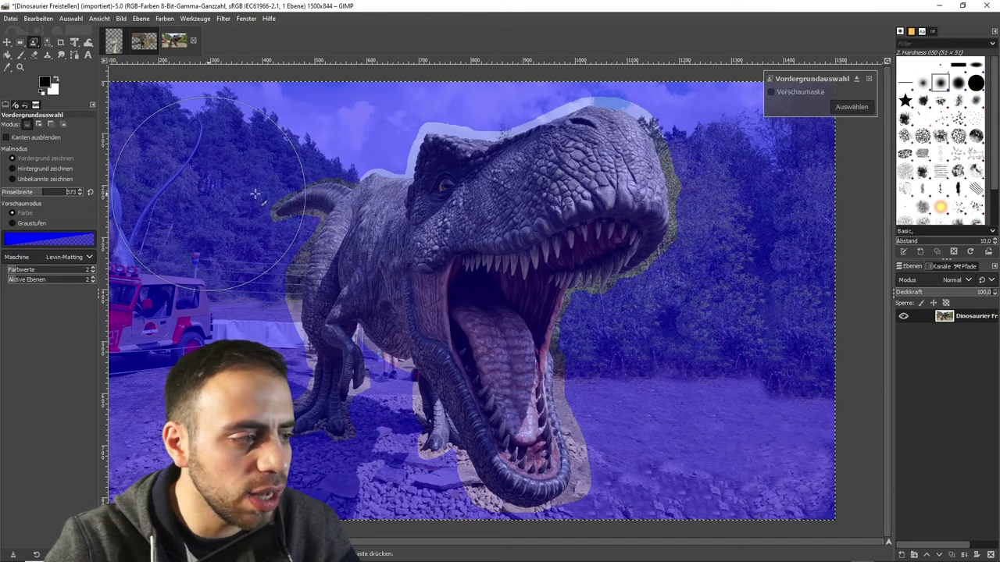
left_click(462, 266)
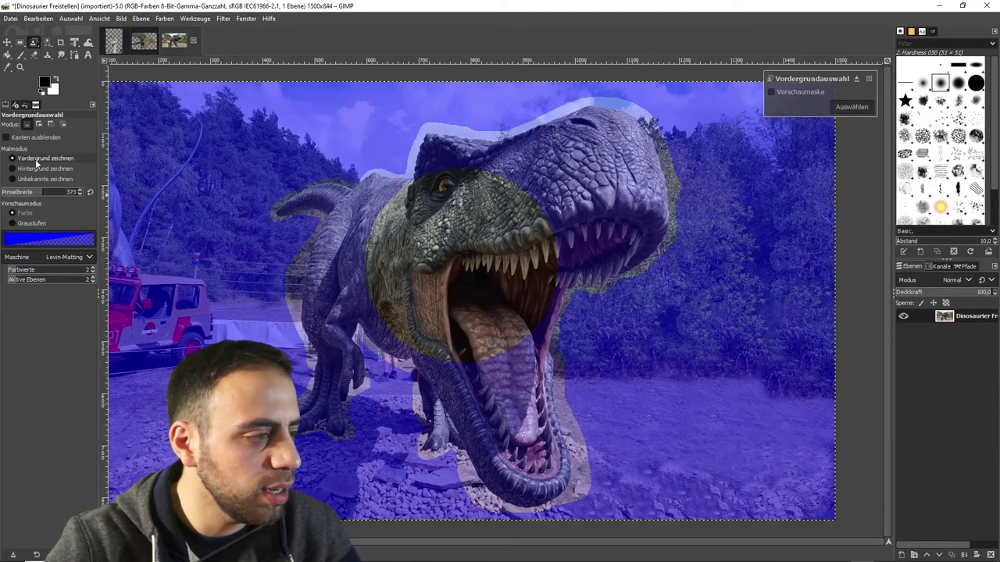
left_click_drag(28, 192, 22, 192)
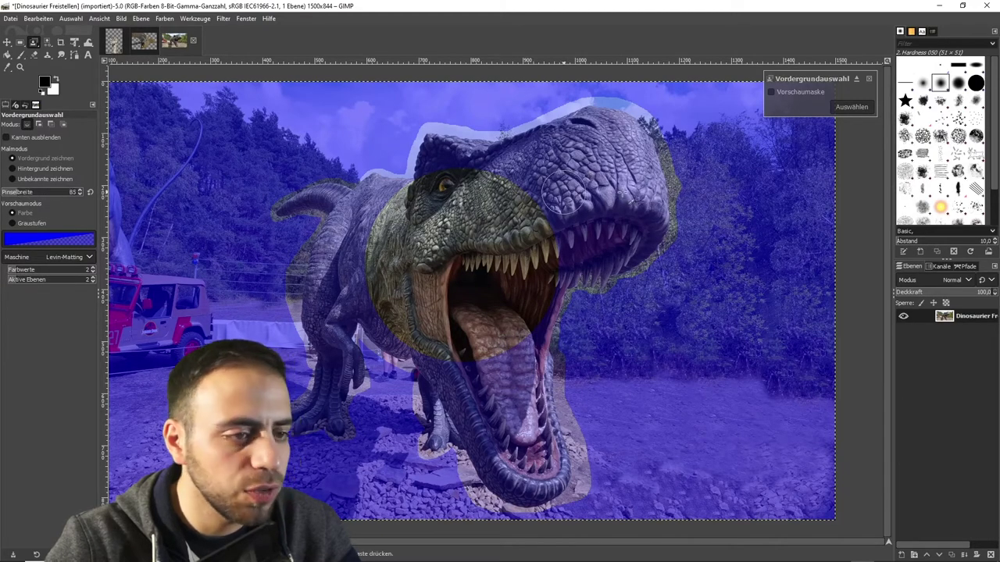
mouse_move(533, 179)
left_mouse_down()
mouse_move(591, 163)
mouse_move(559, 185)
mouse_move(482, 179)
mouse_move(591, 134)
mouse_move(629, 152)
mouse_move(631, 237)
mouse_move(585, 254)
mouse_move(584, 227)
left_mouse_up()
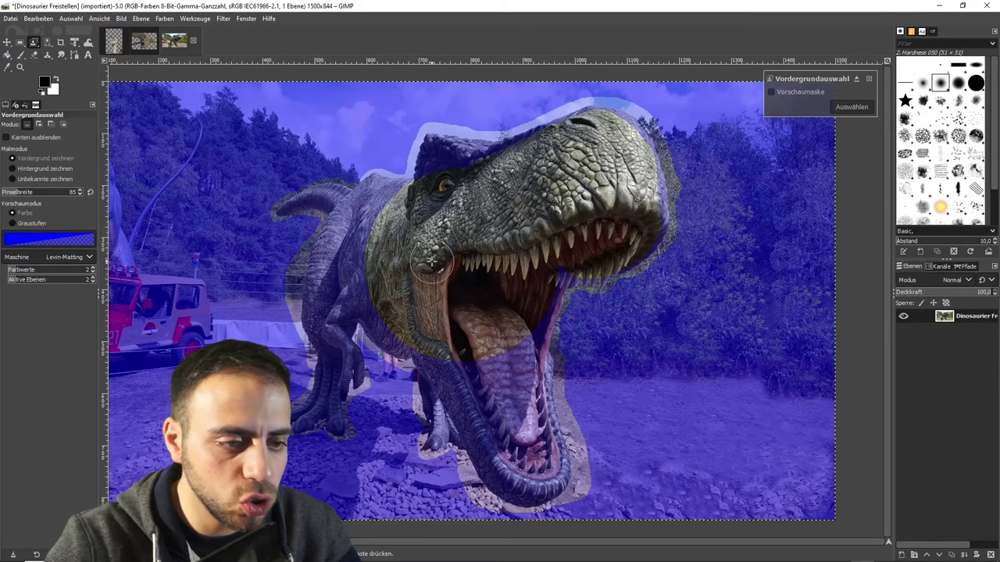
mouse_move(422, 234)
left_mouse_down()
mouse_move(380, 201)
mouse_move(339, 227)
mouse_move(330, 281)
mouse_move(435, 346)
mouse_move(516, 469)
mouse_move(547, 474)
mouse_move(521, 326)
mouse_move(487, 362)
mouse_move(536, 289)
left_mouse_up()
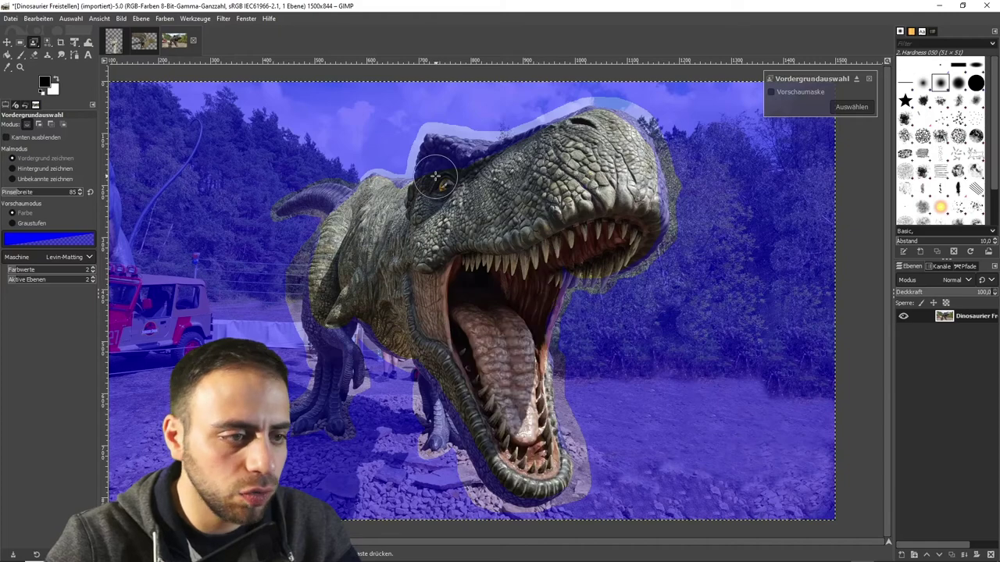
left_click_drag(443, 169, 603, 126)
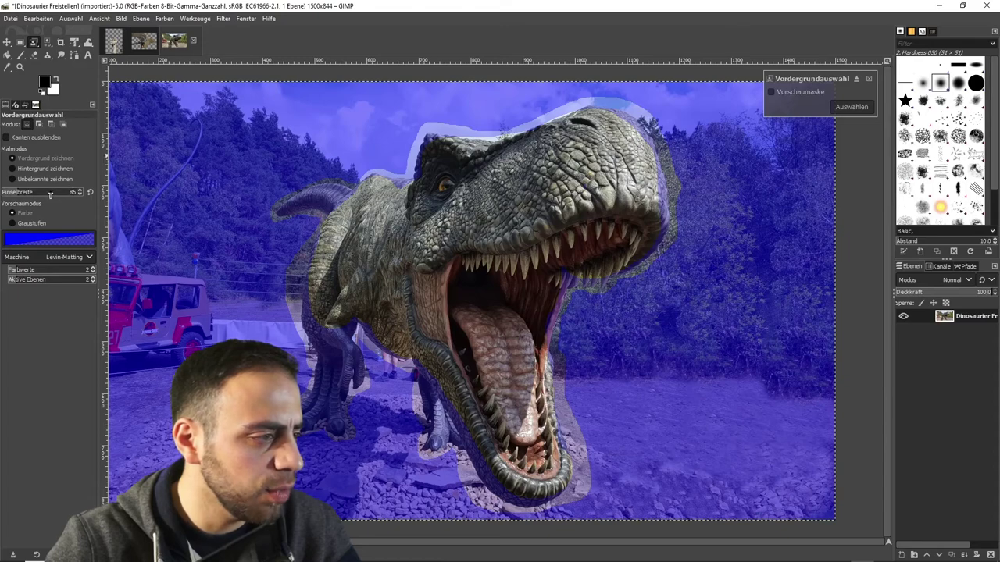
scroll(8, 192, "down", 2)
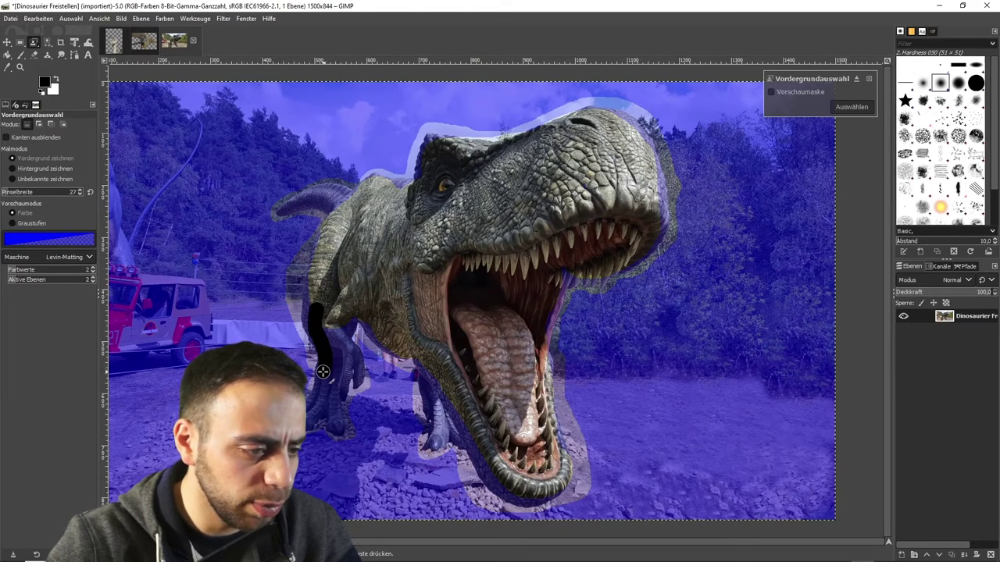
left_click_drag(323, 372, 339, 378)
mouse_move(334, 416)
left_mouse_down()
mouse_move(350, 364)
mouse_move(330, 349)
left_mouse_up()
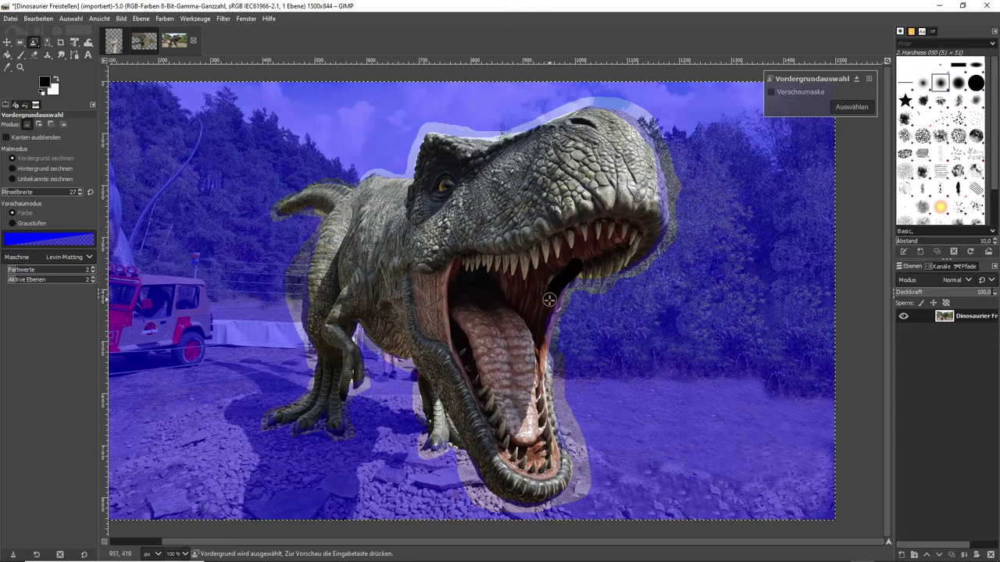
- Paint background strokes over the sky along the head, the area left of the neck, and beside the jaw
left_click(18, 169)
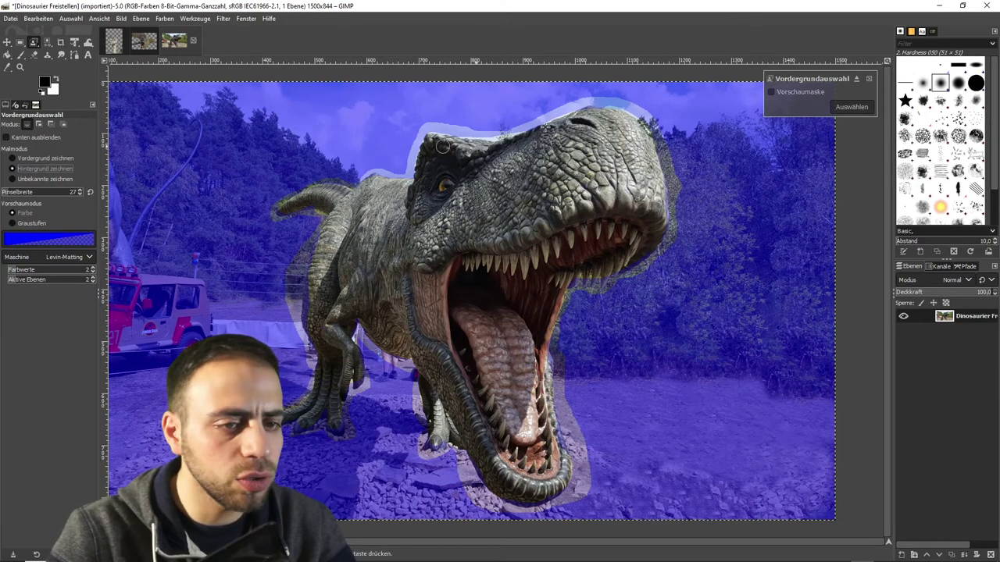
mouse_move(645, 98)
left_mouse_down()
mouse_move(664, 140)
mouse_move(676, 258)
mouse_move(668, 245)
left_mouse_up()
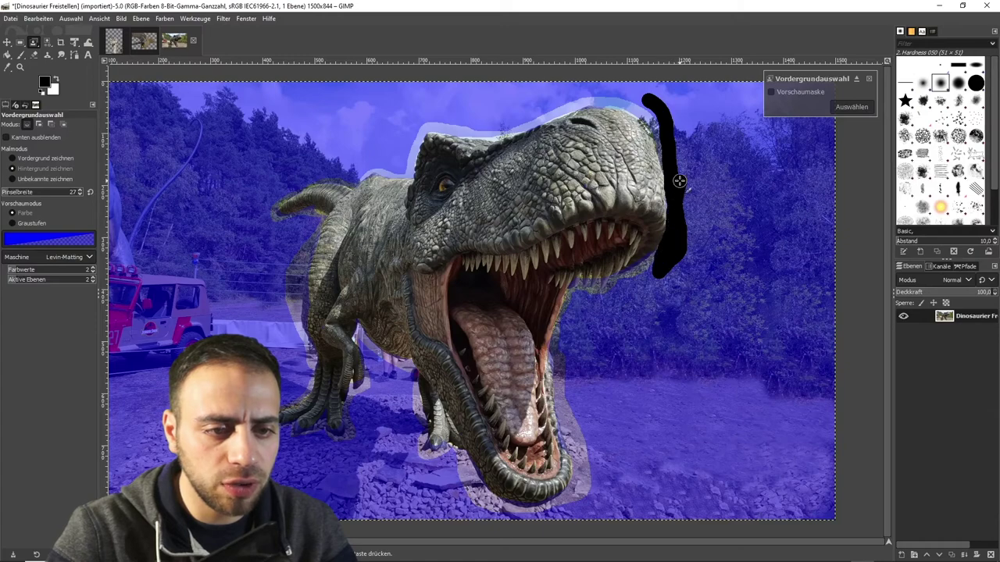
key("ctrl+z")
mouse_move(621, 100)
left_mouse_down()
mouse_move(440, 126)
mouse_move(397, 143)
mouse_move(405, 156)
mouse_move(379, 176)
mouse_move(360, 176)
left_mouse_up()
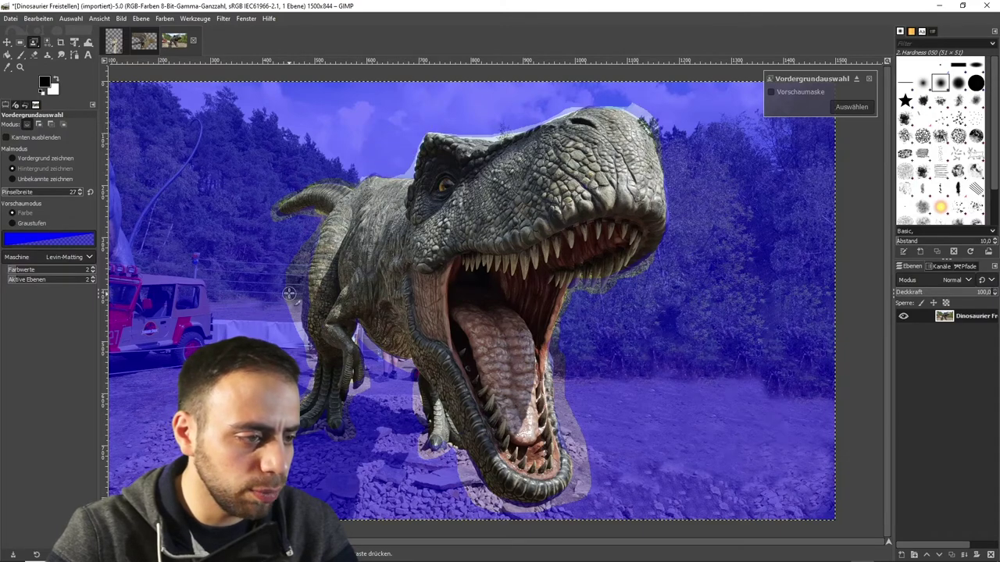
mouse_move(288, 248)
left_mouse_down()
mouse_move(283, 316)
mouse_move(295, 269)
left_mouse_up()
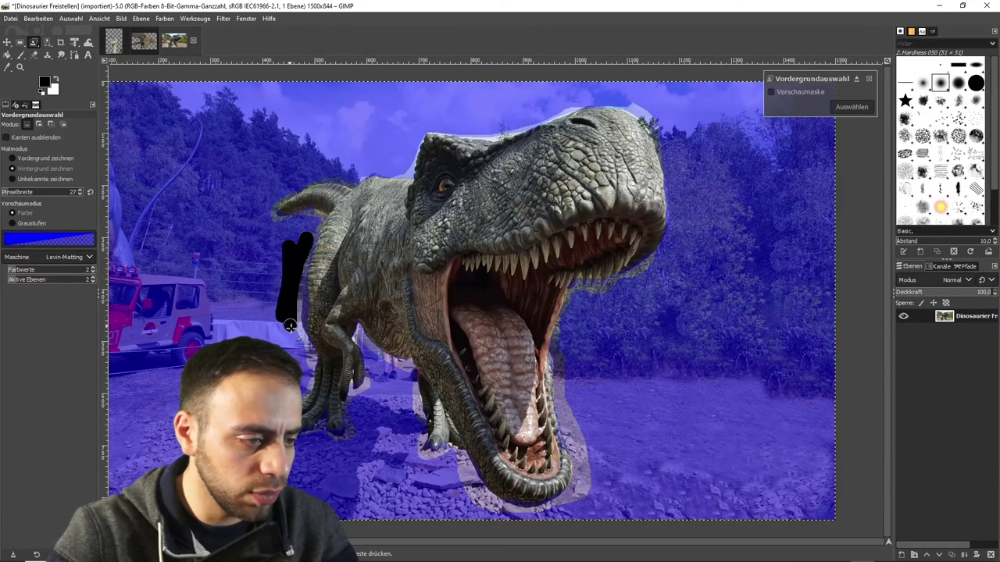
left_click_drag(290, 325, 294, 301)
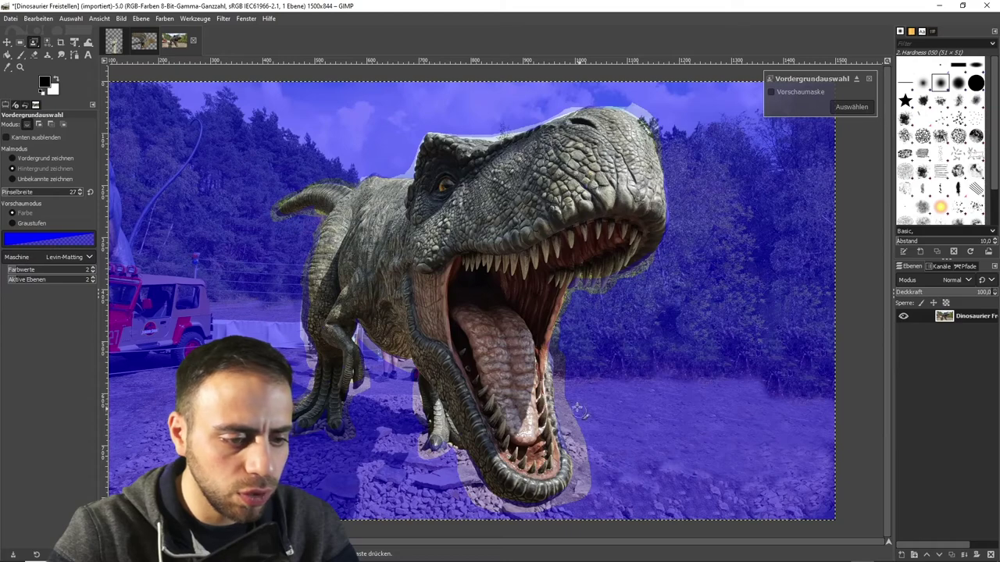
left_click_drag(561, 378, 575, 498)
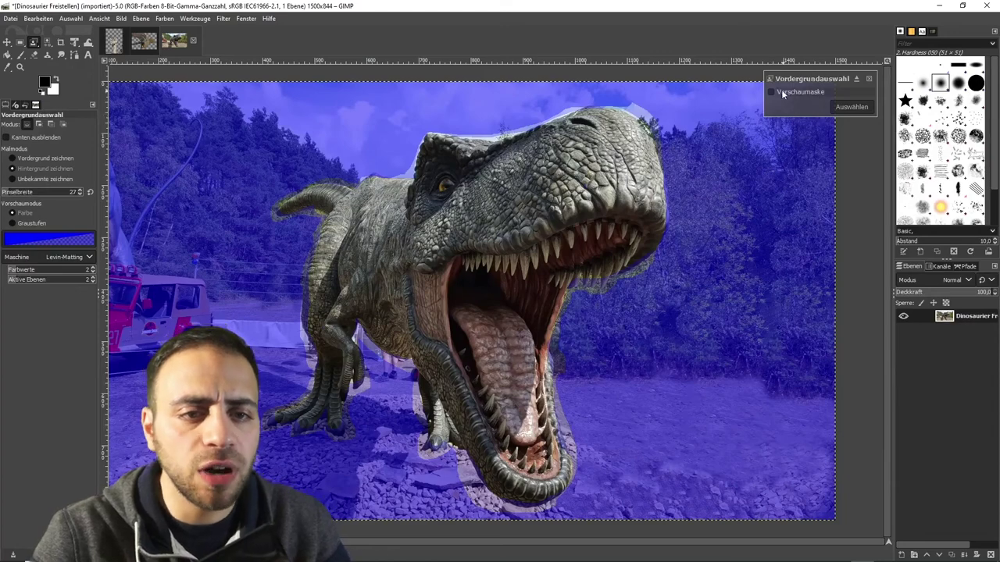
- Preview the T-rex mask and apply it as a selection around the dinosaur
left_click(770, 92)
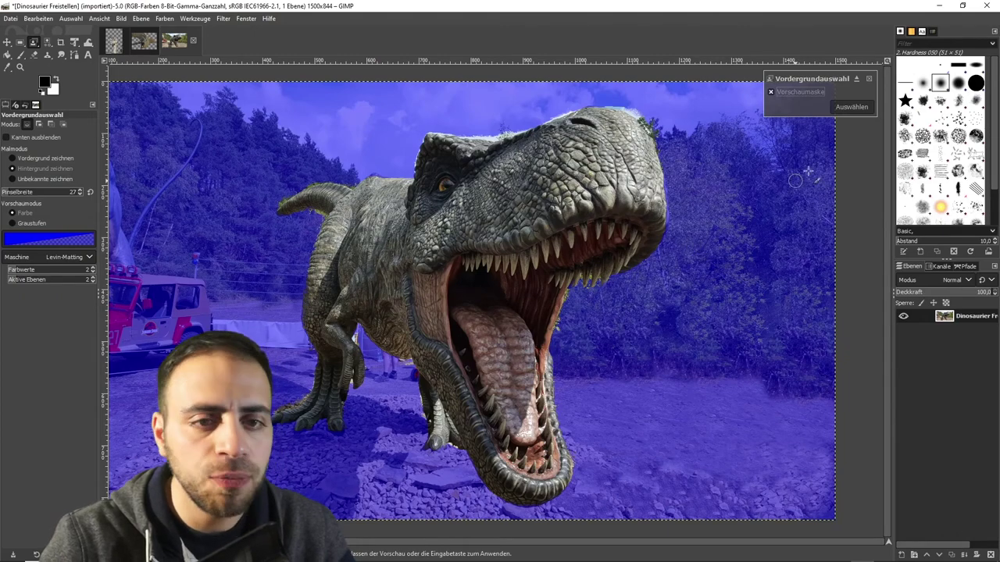
left_click(850, 107)
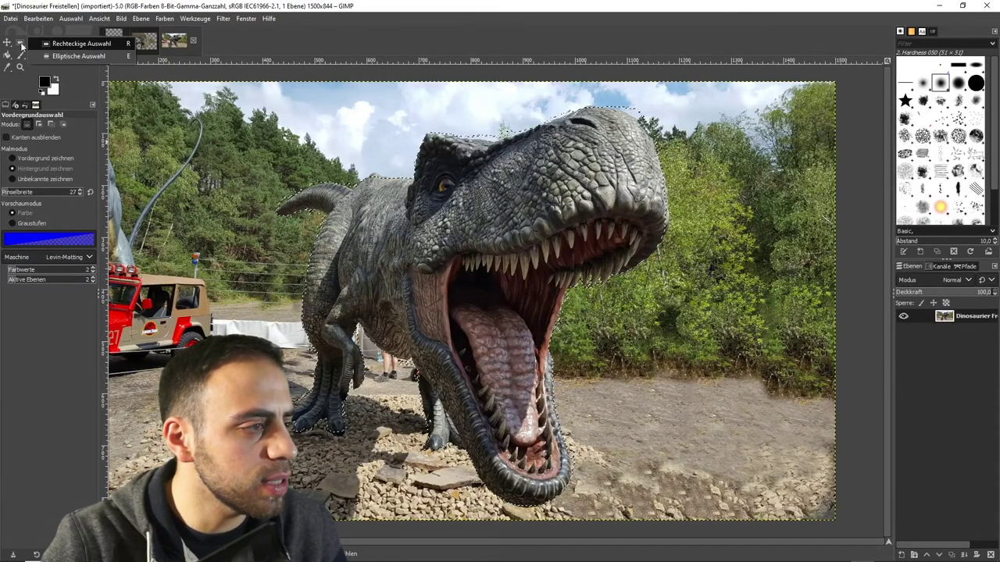
- Subtract the sky patch above the T-rex's head from the selection with Free Select
left_click(34, 42)
left_click(70, 43)
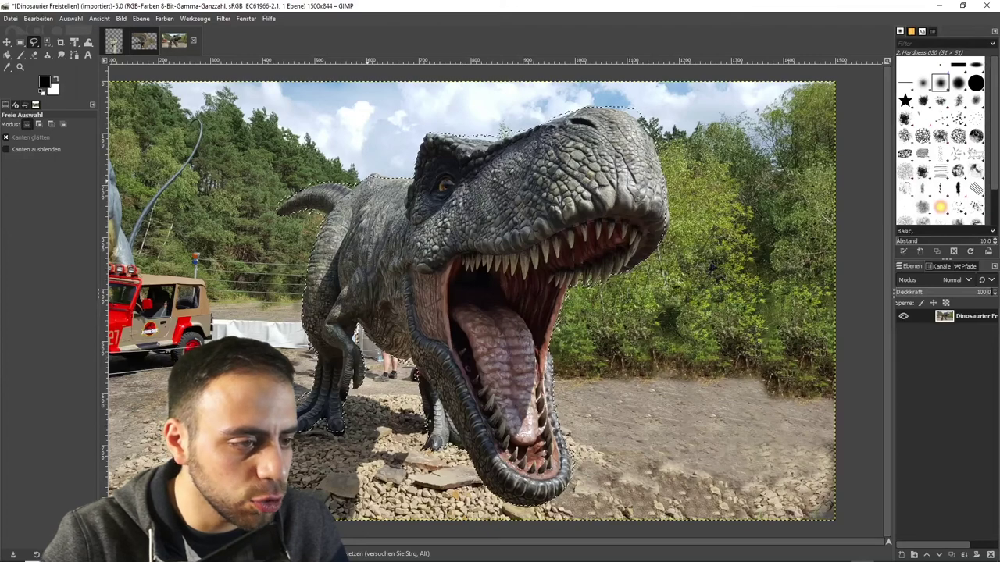
key("shift")
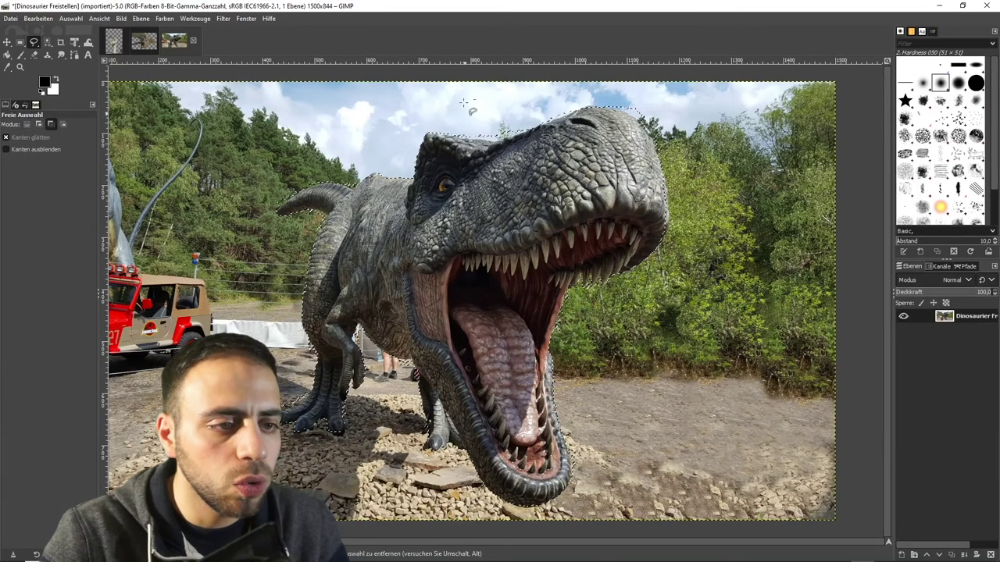
key("ctrl")
left_click(475, 135)
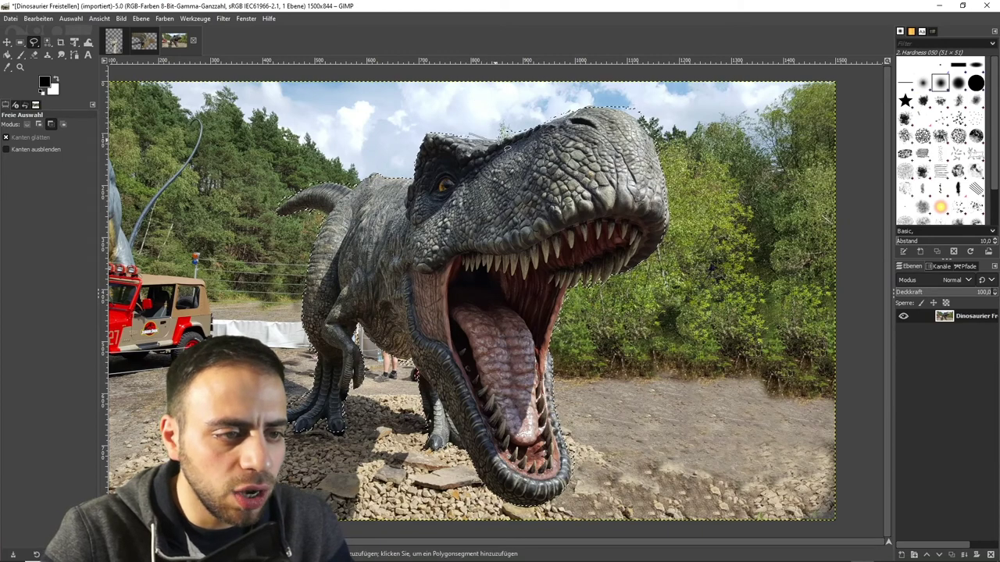
left_click_drag(476, 133, 508, 117)
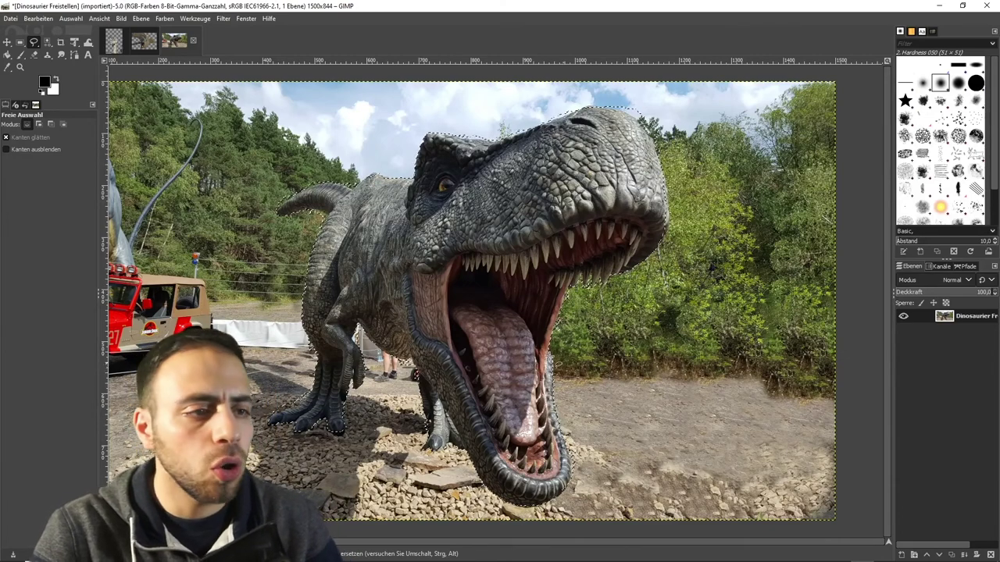
- Add an alpha channel, invert the selection and delete the background around the T-rex
right_click(937, 317)
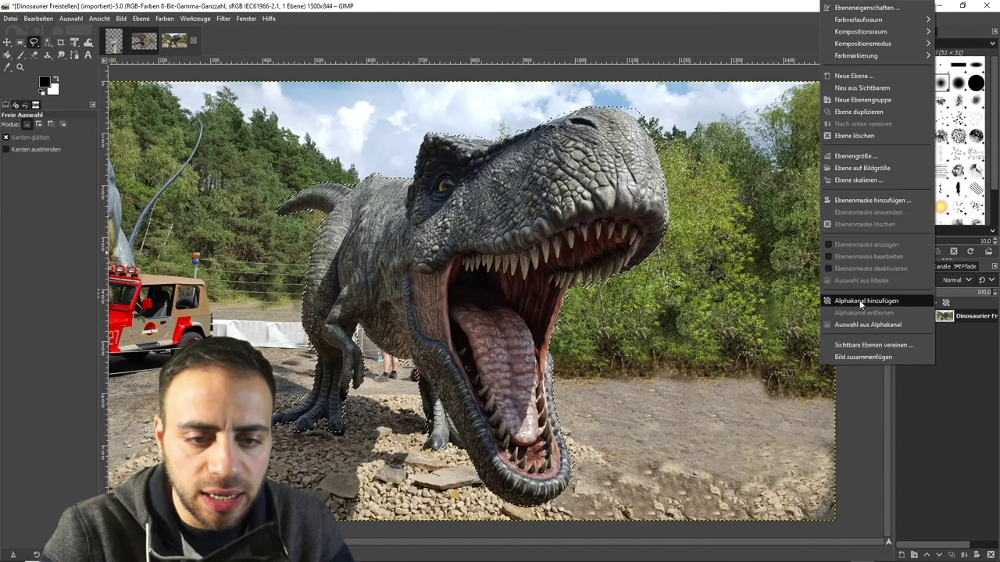
left_click(866, 301)
left_click(71, 18)
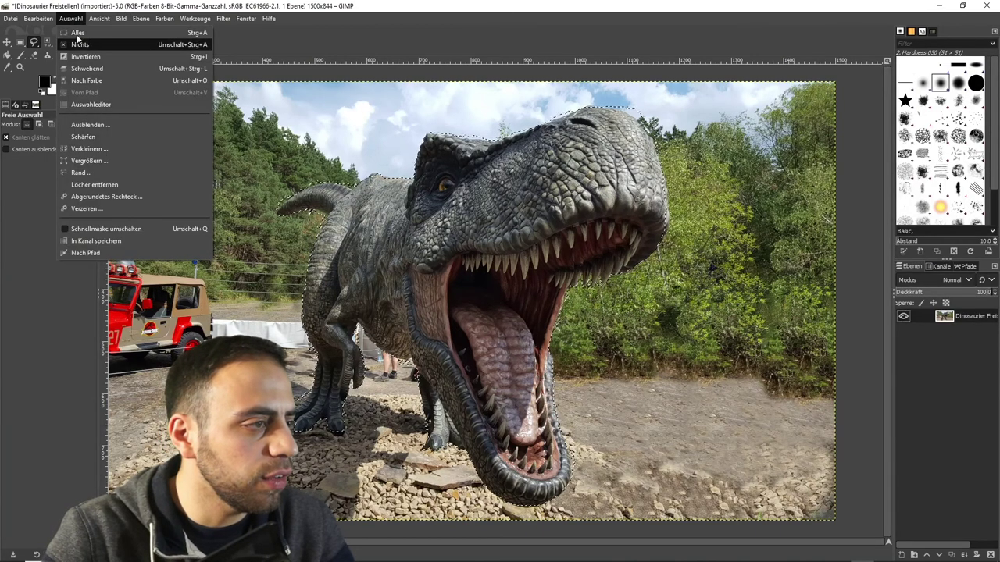
left_click(85, 56)
key("Delete")
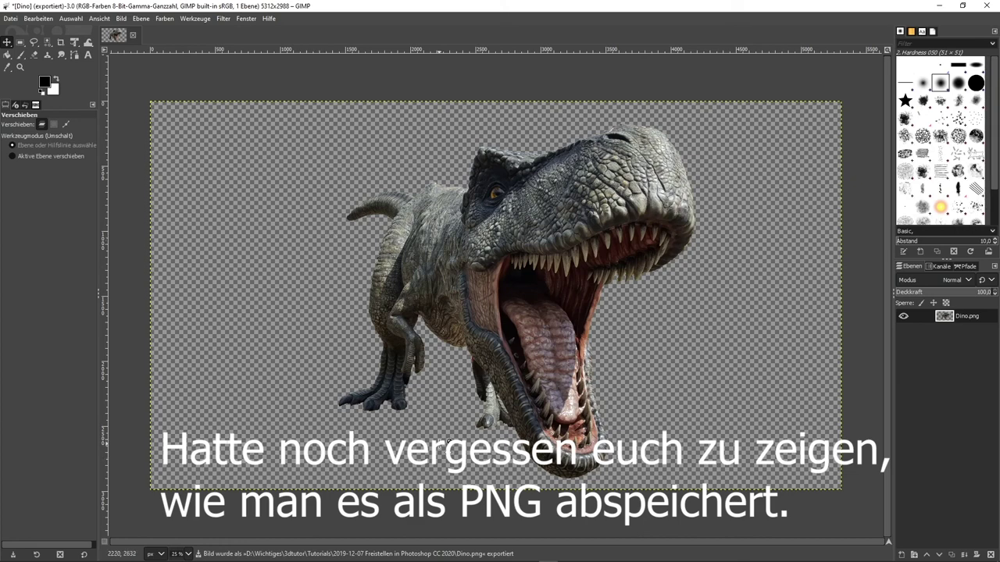
- Export the T-rex cut-out as Dino.png, overwriting the existing file, at compression level 9
left_click(10, 18)
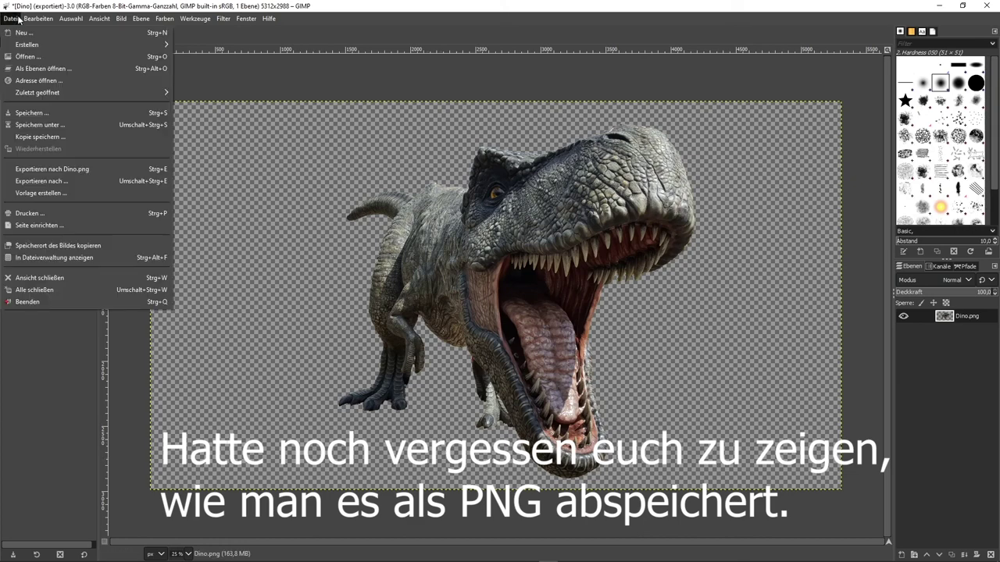
left_click(35, 181)
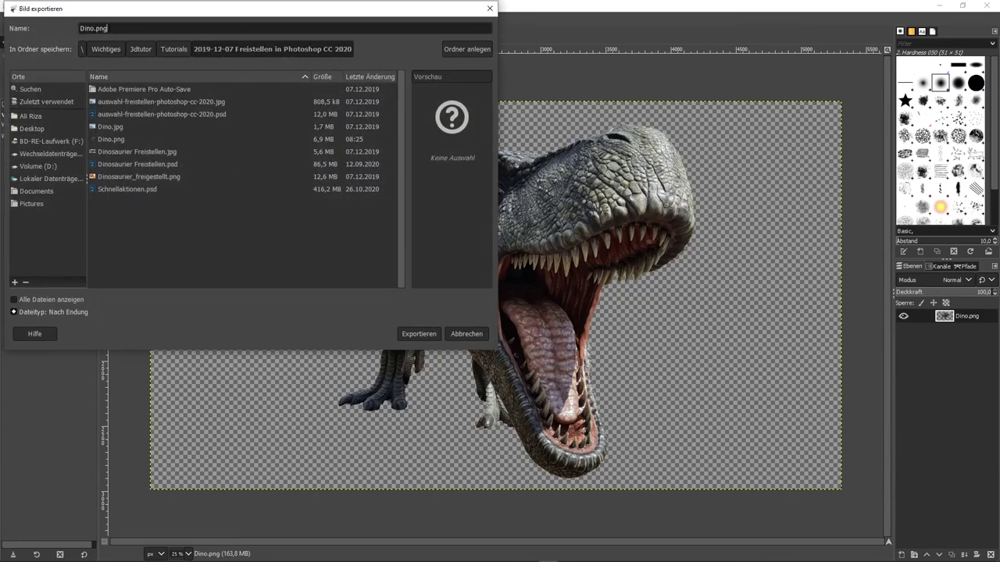
left_click(419, 335)
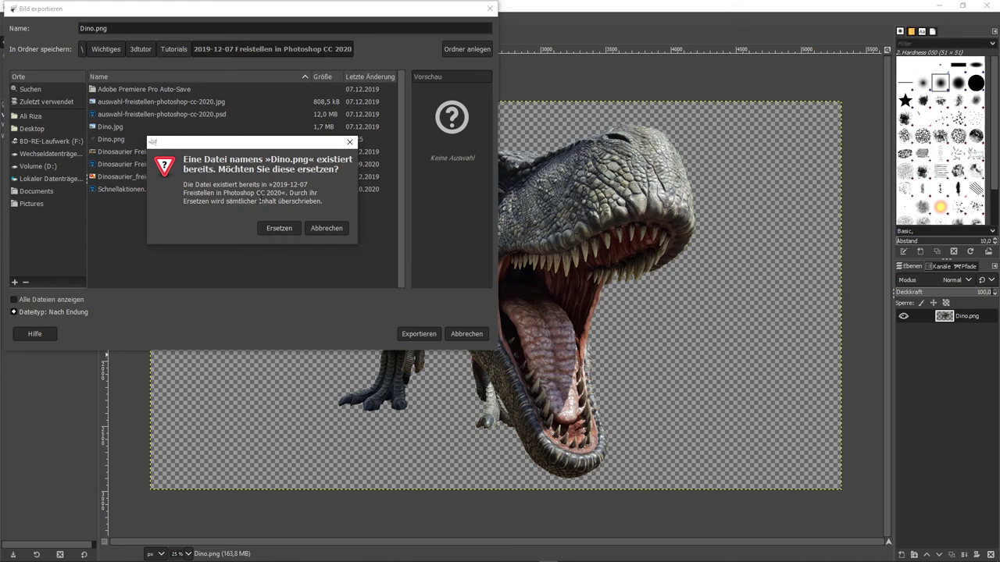
left_click(276, 229)
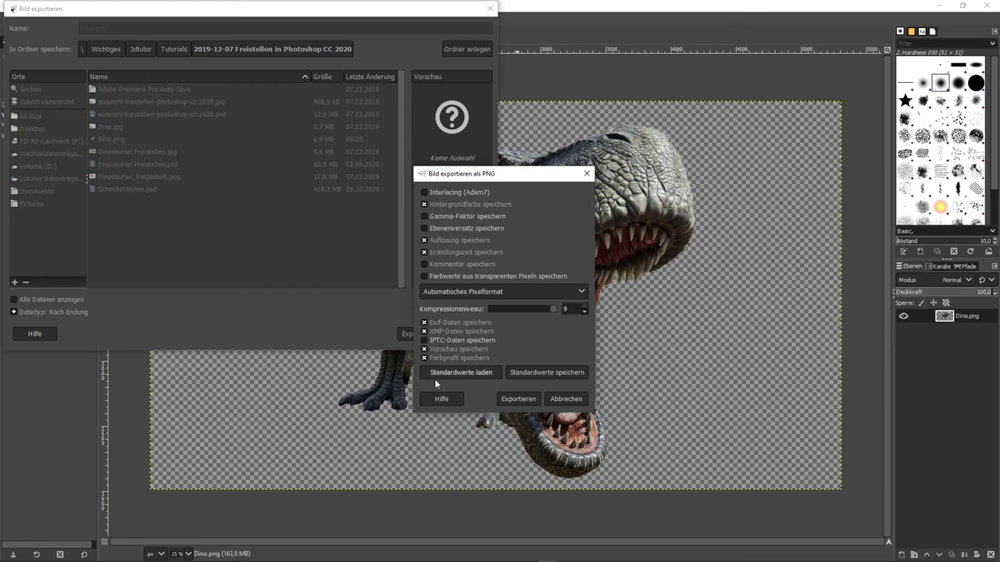
left_click(515, 399)
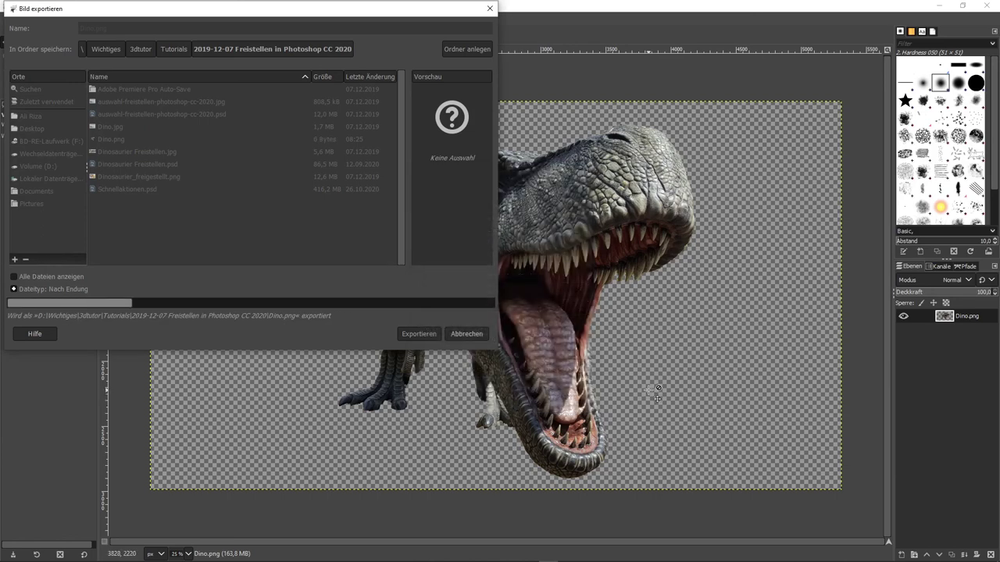